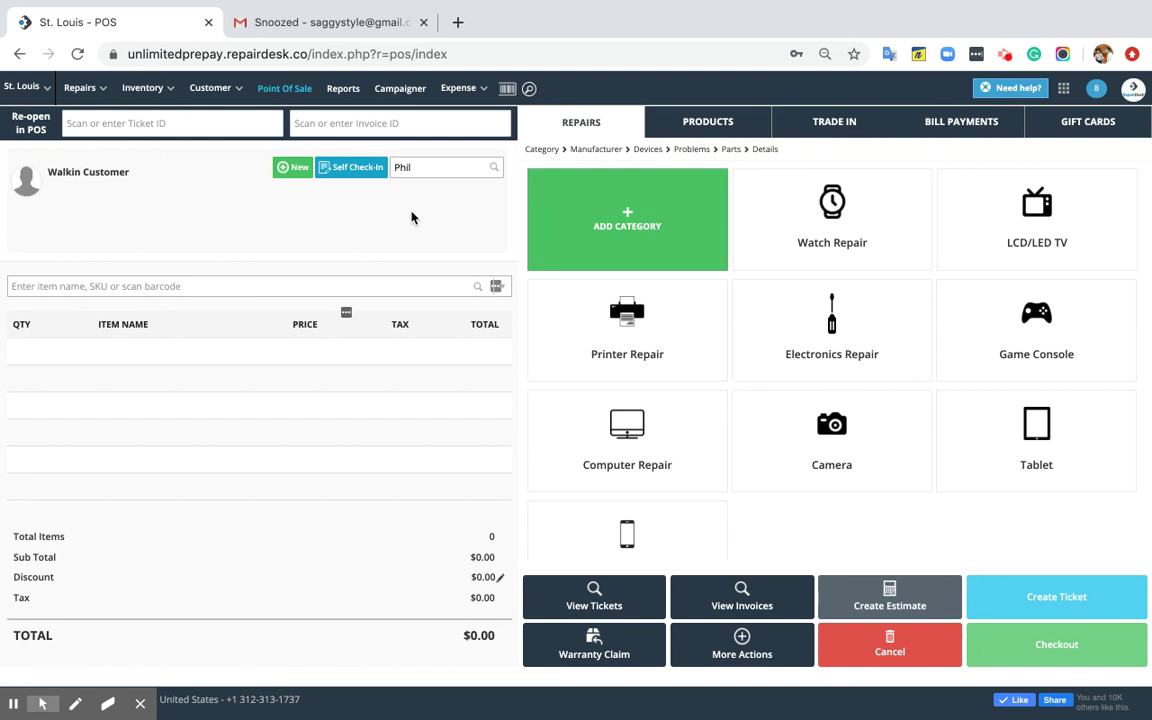
- Go to Integrations from the apps menu and open the RepairDesk Payments integration setup
{"action": "left_click", "coordinate": [1063, 89]}
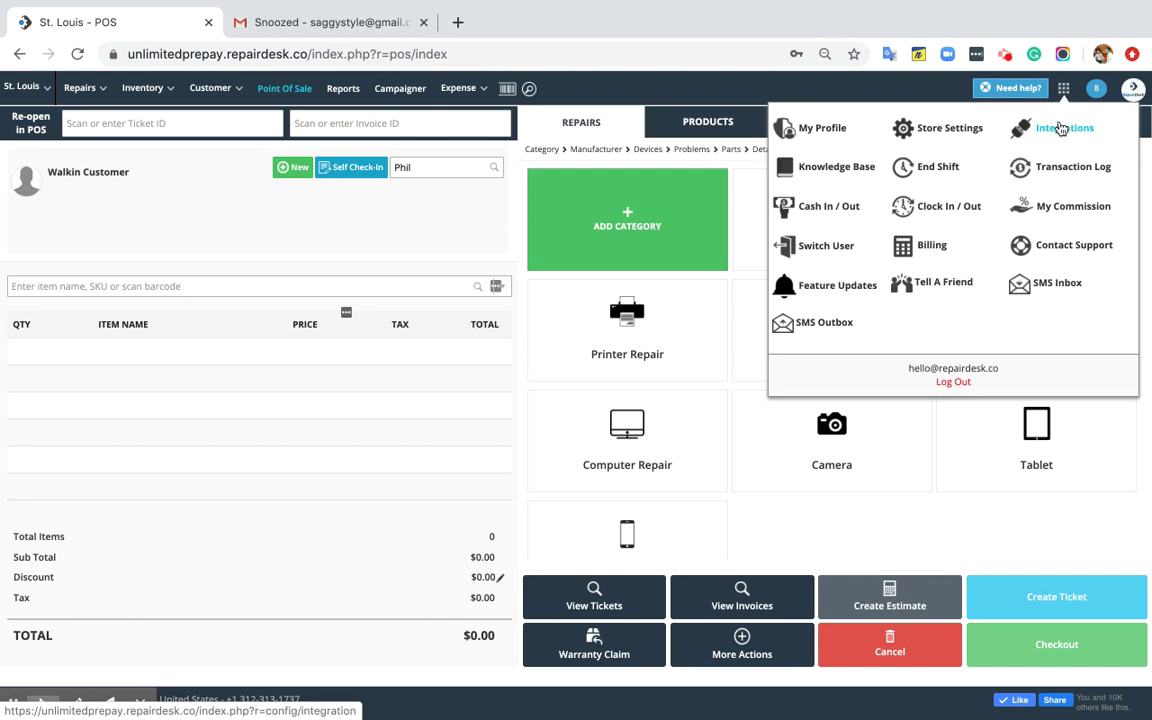
{"action": "left_click", "coordinate": [1062, 129]}
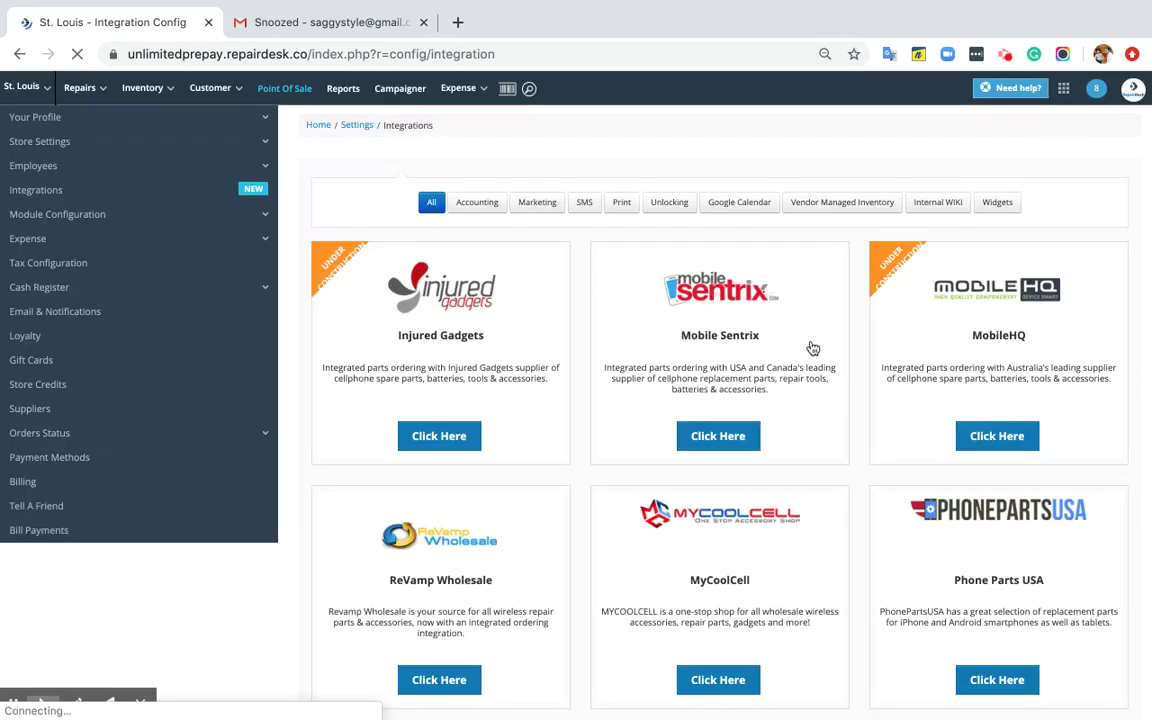
{"action": "scroll", "coordinate": [813, 348], "scroll_direction": "down", "scroll_amount": 2}
{"action": "scroll", "coordinate": [810, 342], "scroll_direction": "down", "scroll_amount": 2}
{"action": "scroll", "coordinate": [810, 342], "scroll_direction": "down", "scroll_amount": 3}
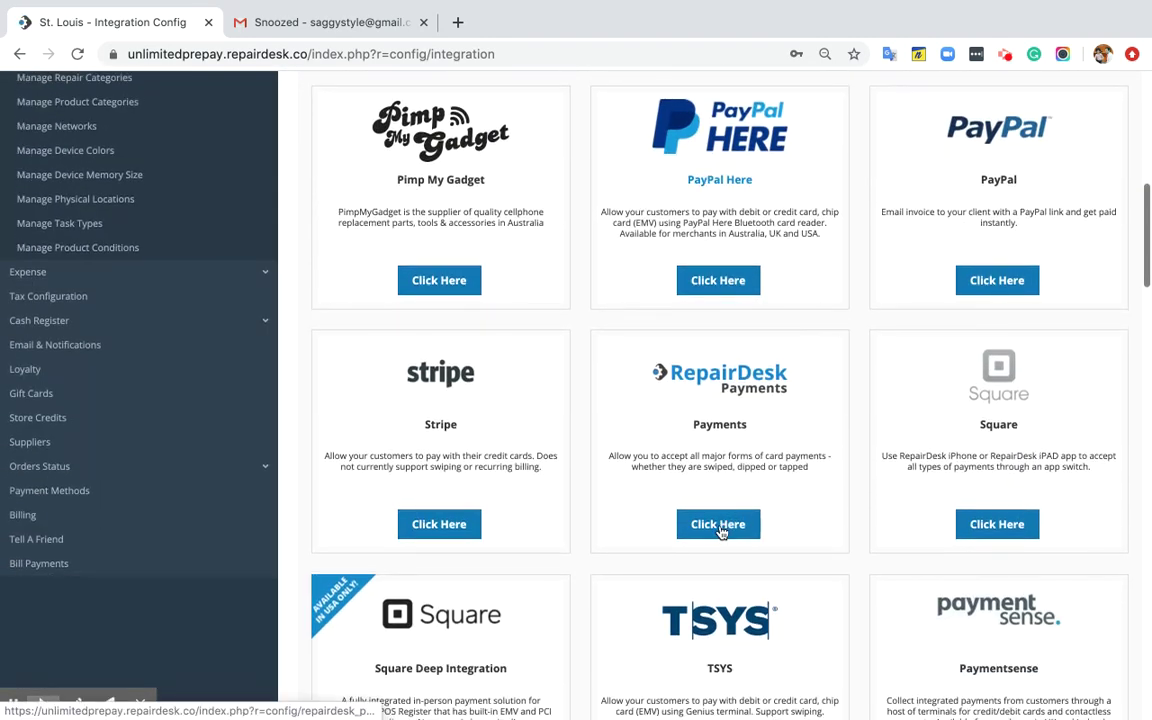
{"action": "left_click", "coordinate": [720, 531]}
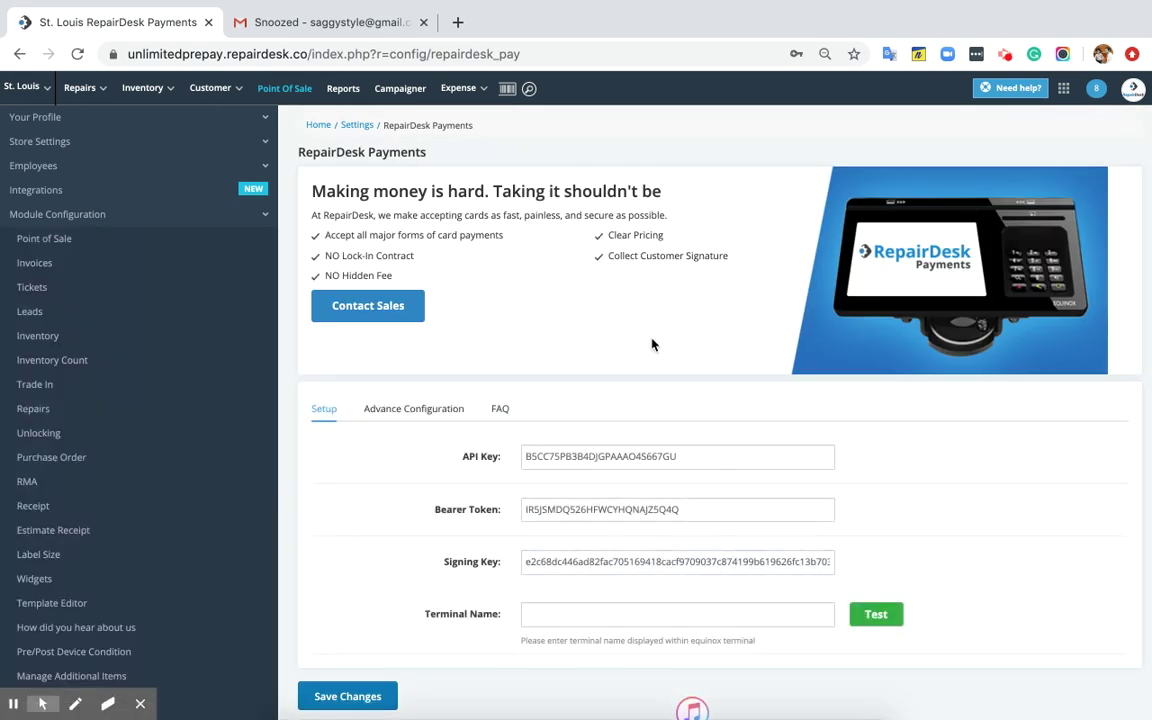
- Dismiss the Request a callback form and show RepairDesk Payments' Advance Configuration options
{"action": "left_click", "coordinate": [416, 318]}
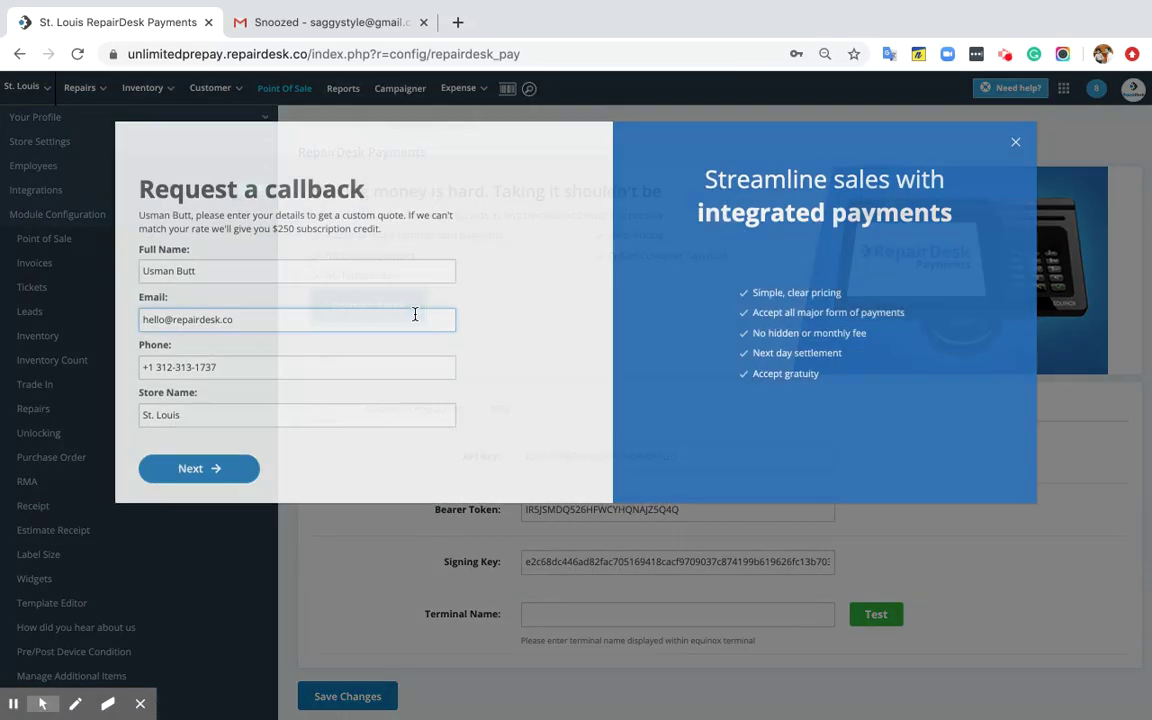
{"action": "left_click", "coordinate": [575, 315]}
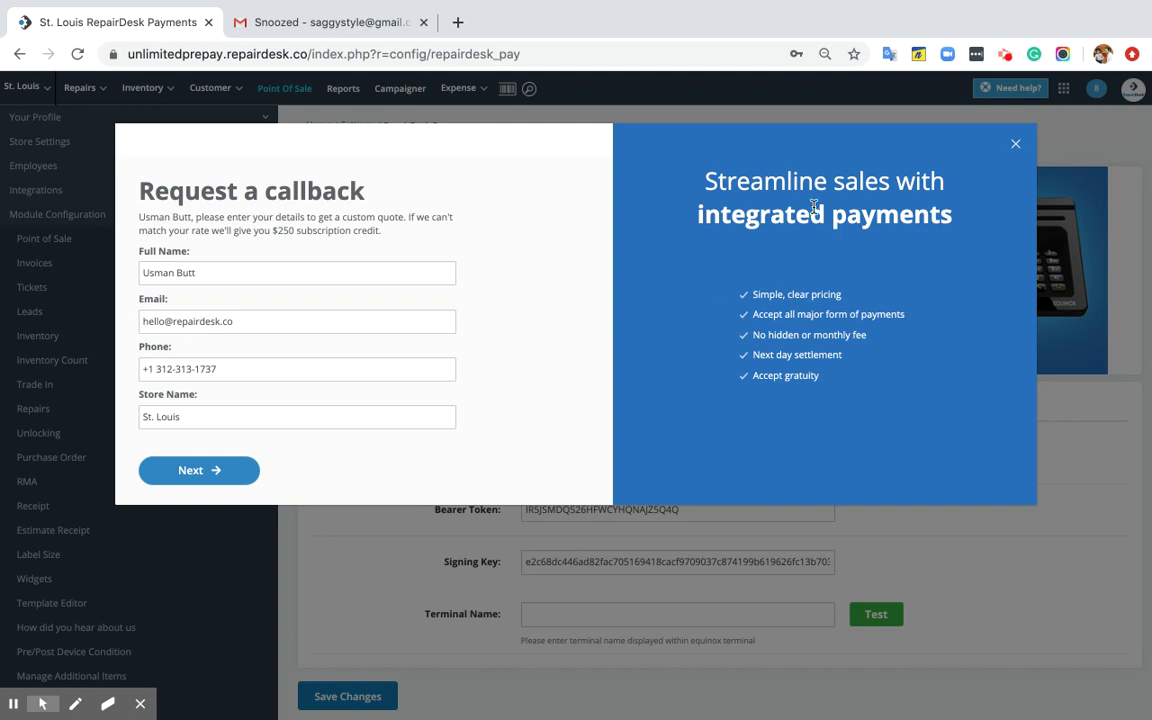
{"action": "left_click", "coordinate": [1015, 149]}
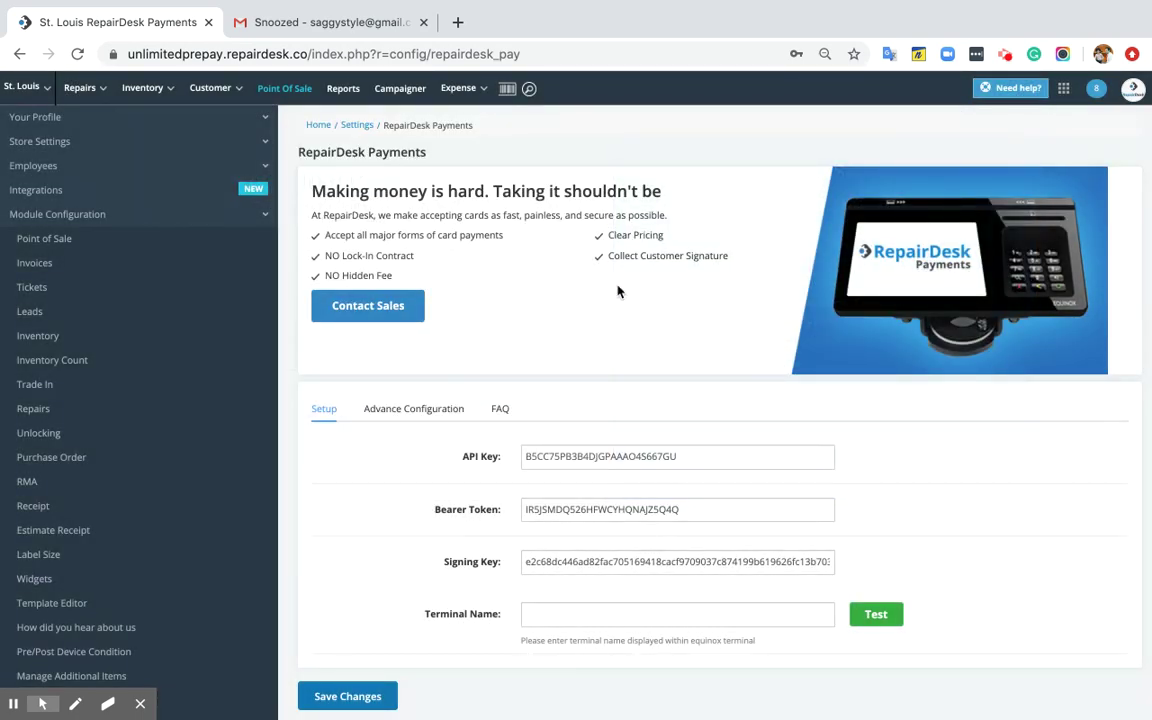
{"action": "scroll", "coordinate": [618, 291], "scroll_direction": "down", "scroll_amount": 1}
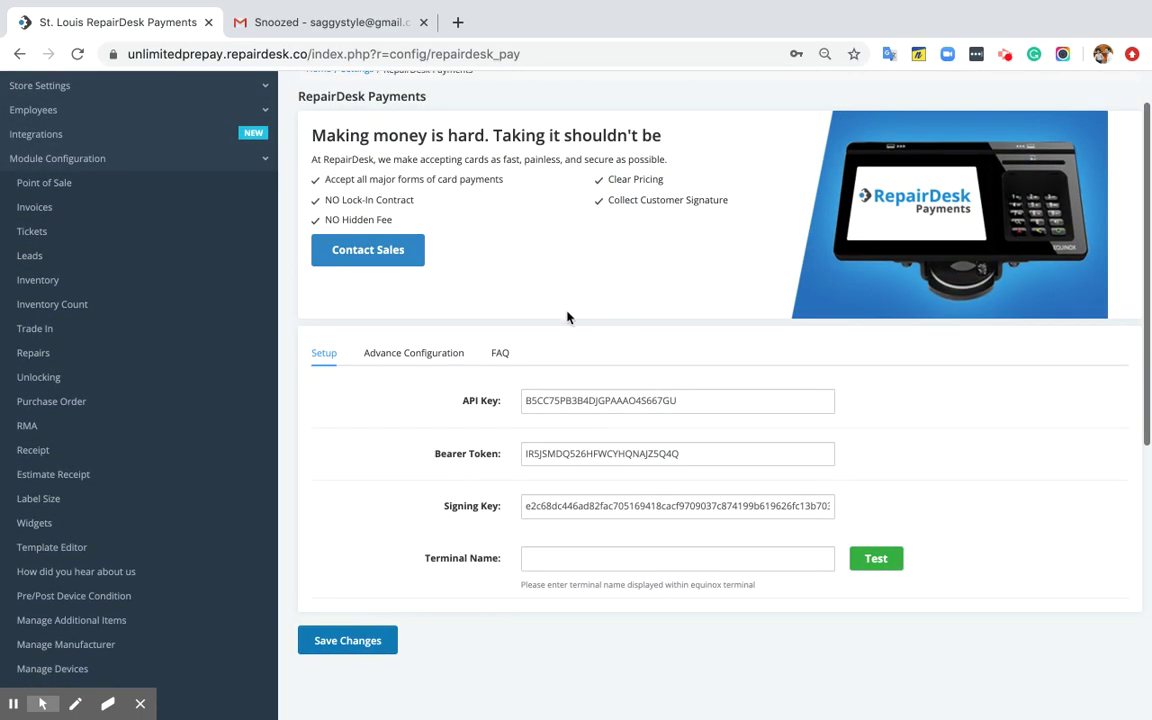
{"action": "left_click", "coordinate": [424, 354]}
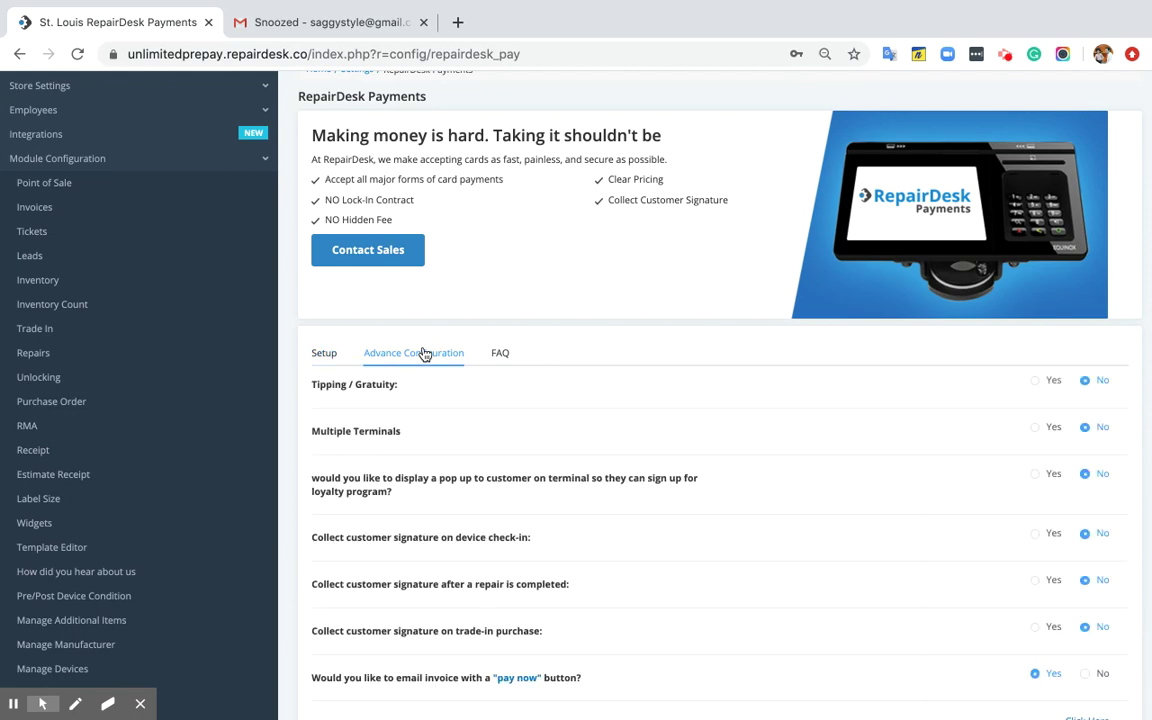
- Save the advanced configuration with 'email invoice with a pay now button' set to Yes
{"action": "scroll", "coordinate": [610, 474], "scroll_direction": "down", "scroll_amount": 3}
{"action": "scroll", "coordinate": [610, 474], "scroll_direction": "down", "scroll_amount": 1}
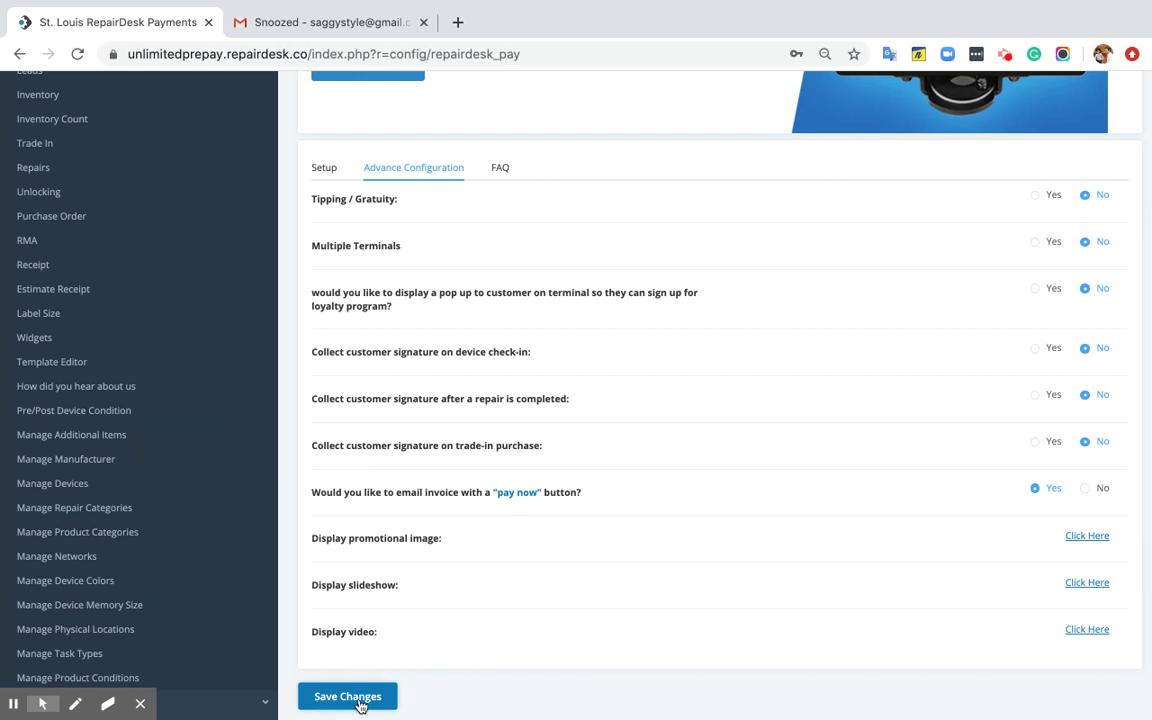
{"action": "left_click", "coordinate": [360, 700]}
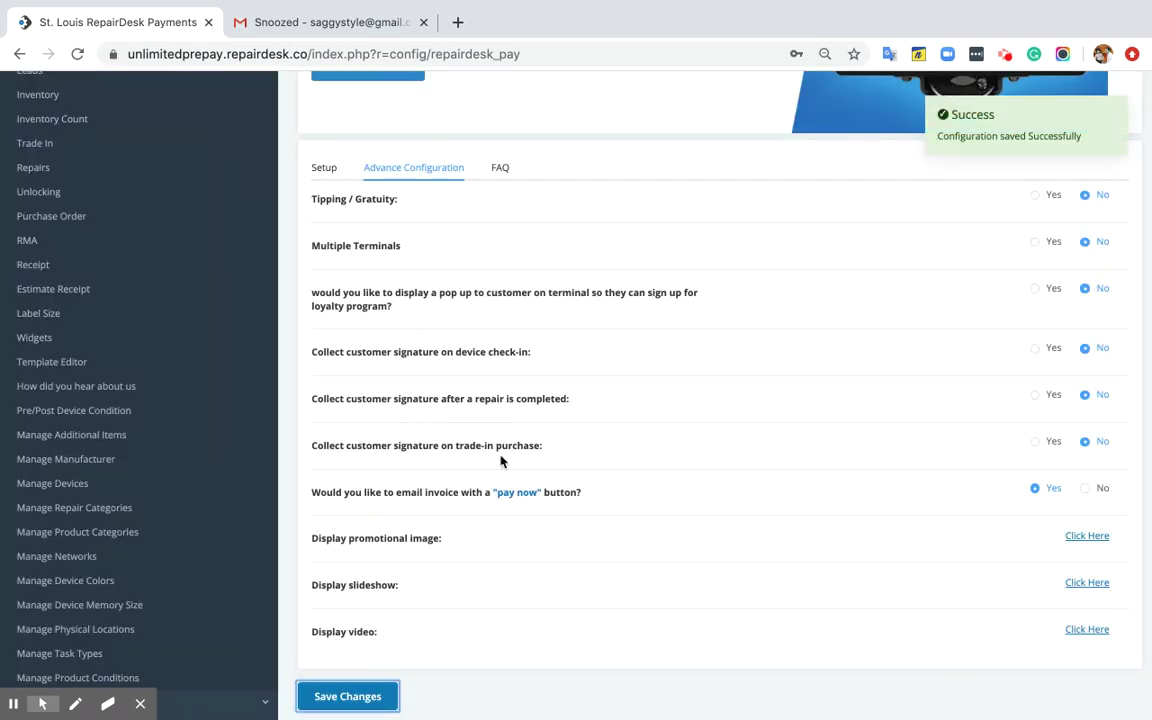
{"action": "scroll", "coordinate": [502, 460], "scroll_direction": "up", "scroll_amount": 3}
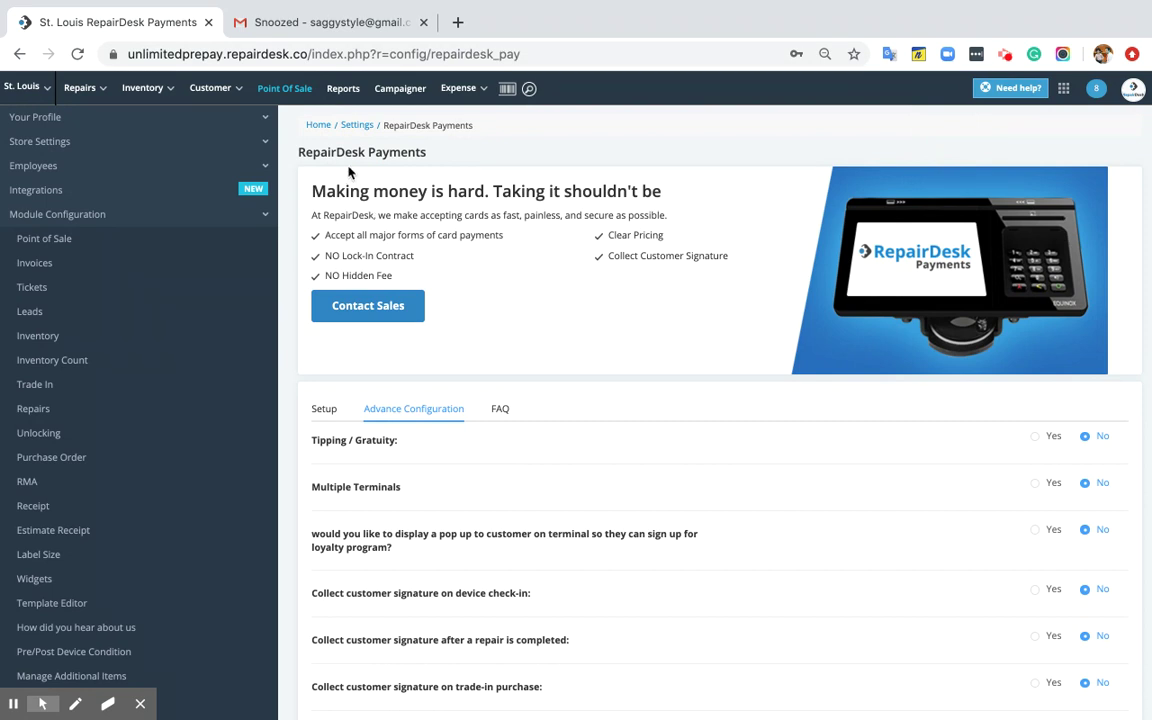
{"action": "left_click", "coordinate": [300, 100]}
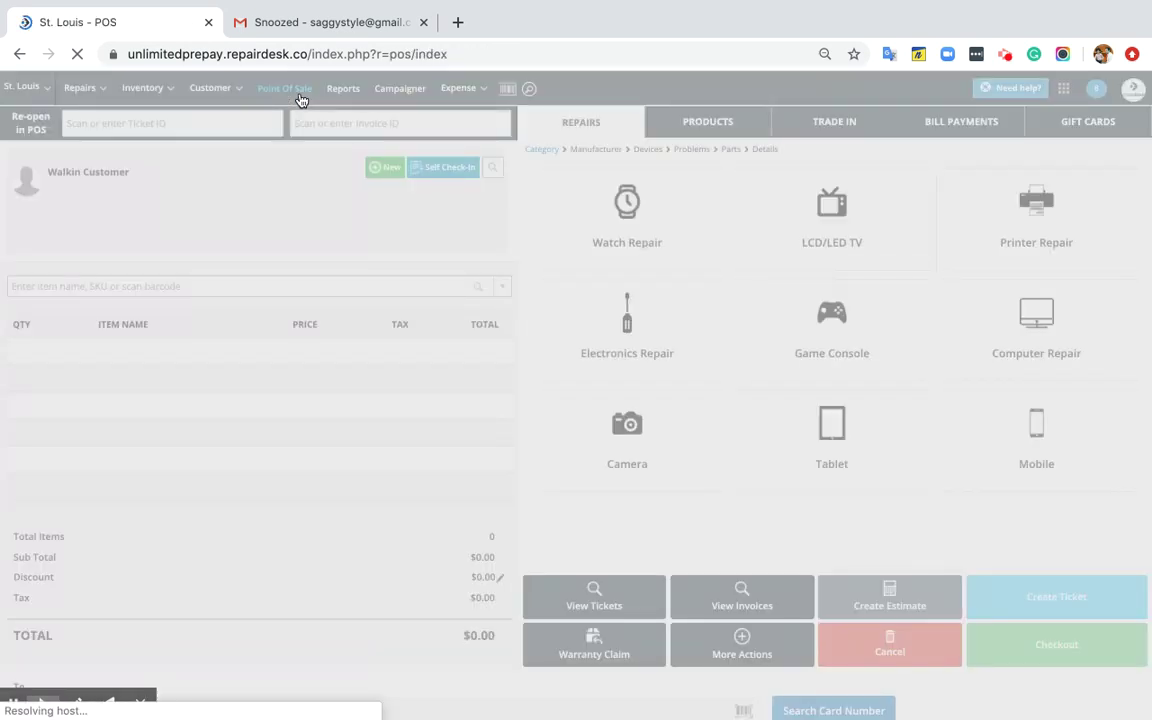
- Search customers for 'p', attach the matching customer to the sale, and show product categories
{"action": "key", "text": "XF86AudioMute"}
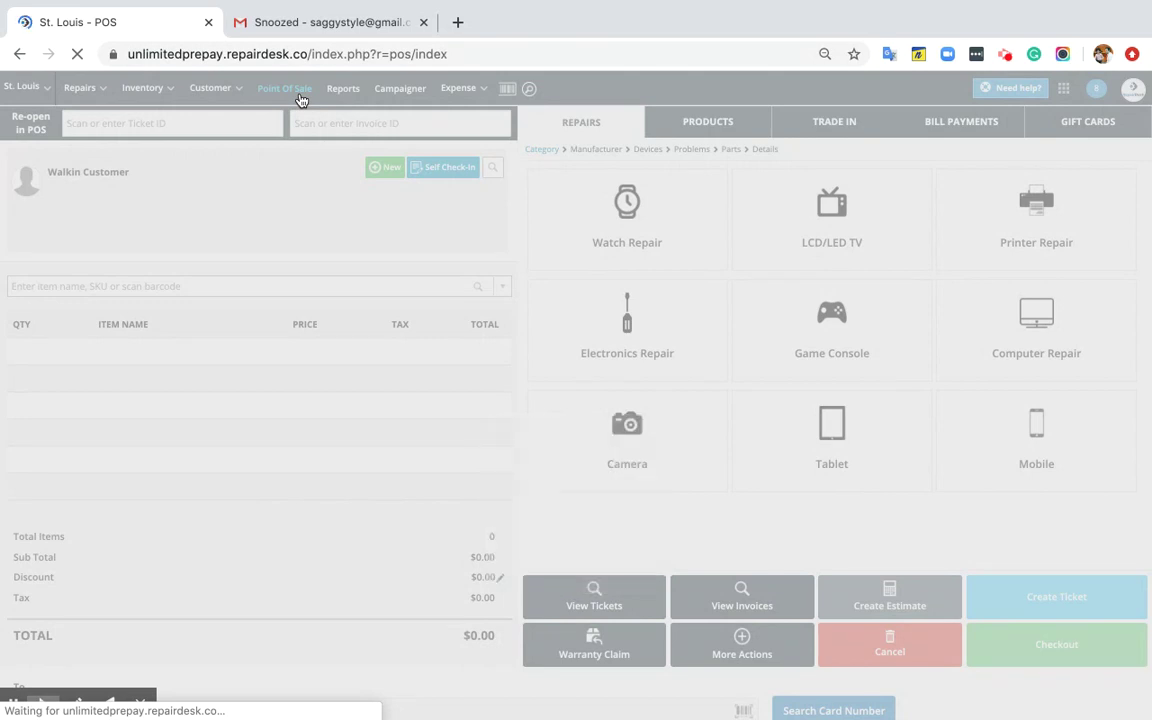
{"action": "key", "text": "XF86AudioMute"}
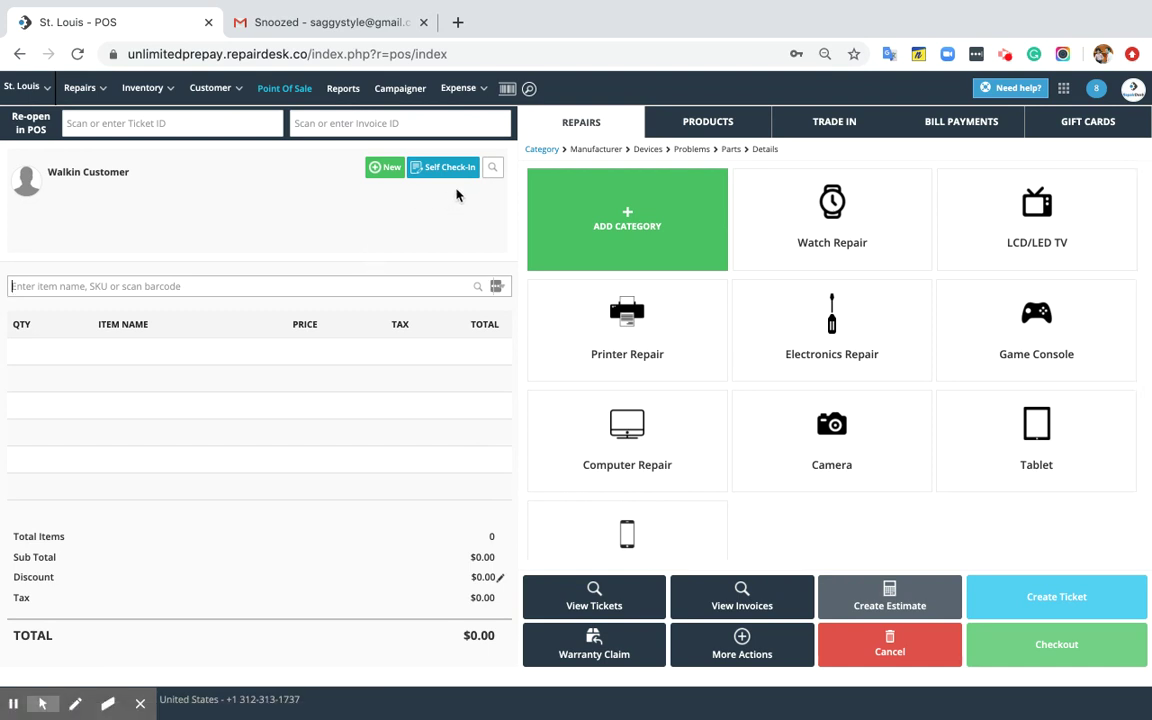
{"action": "left_click", "coordinate": [491, 167]}
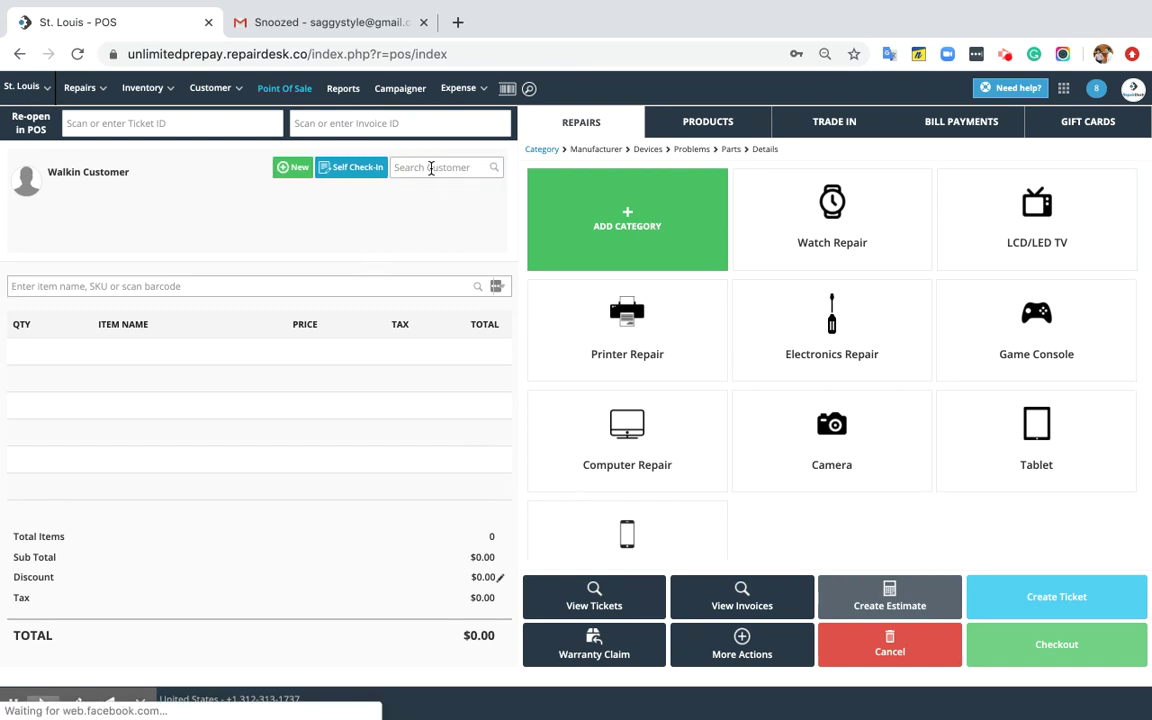
{"action": "type", "text": "phil"}
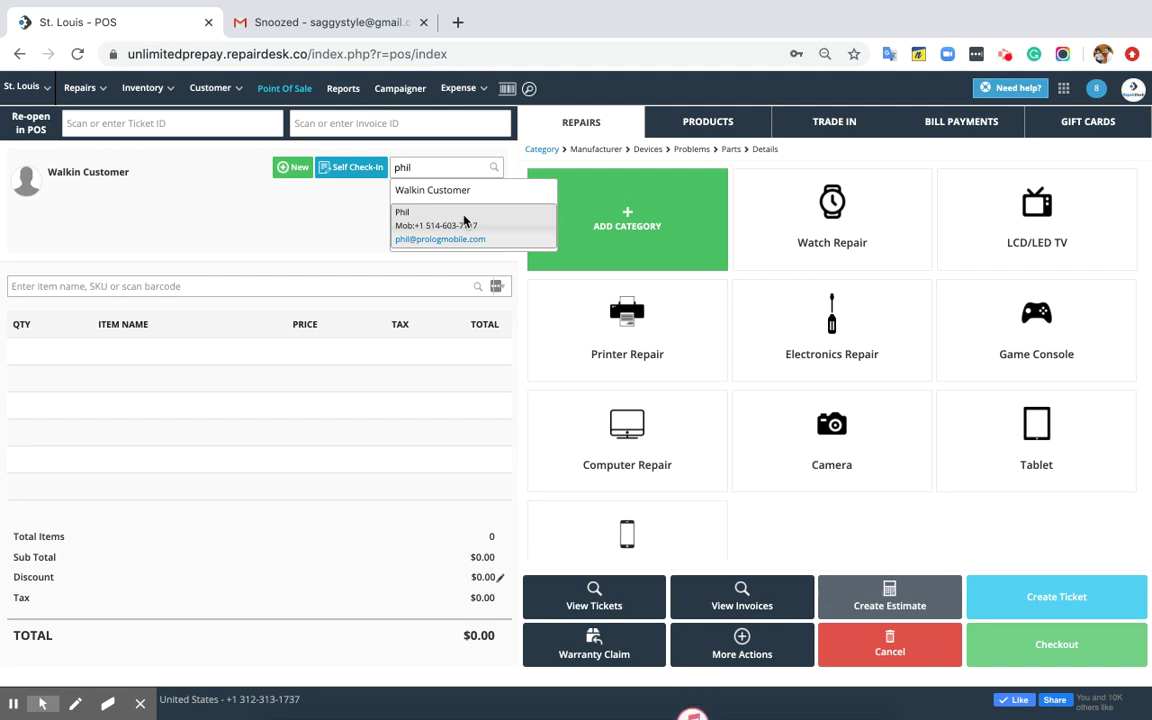
{"action": "left_click", "coordinate": [463, 220]}
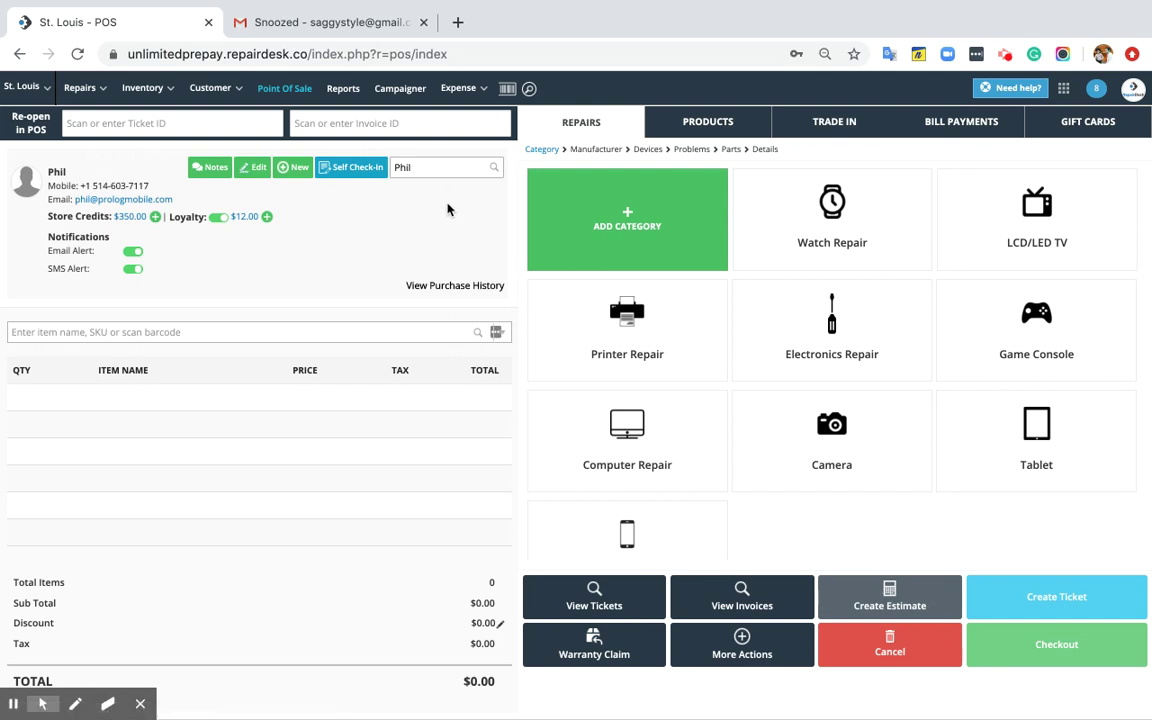
{"action": "left_click", "coordinate": [716, 128]}
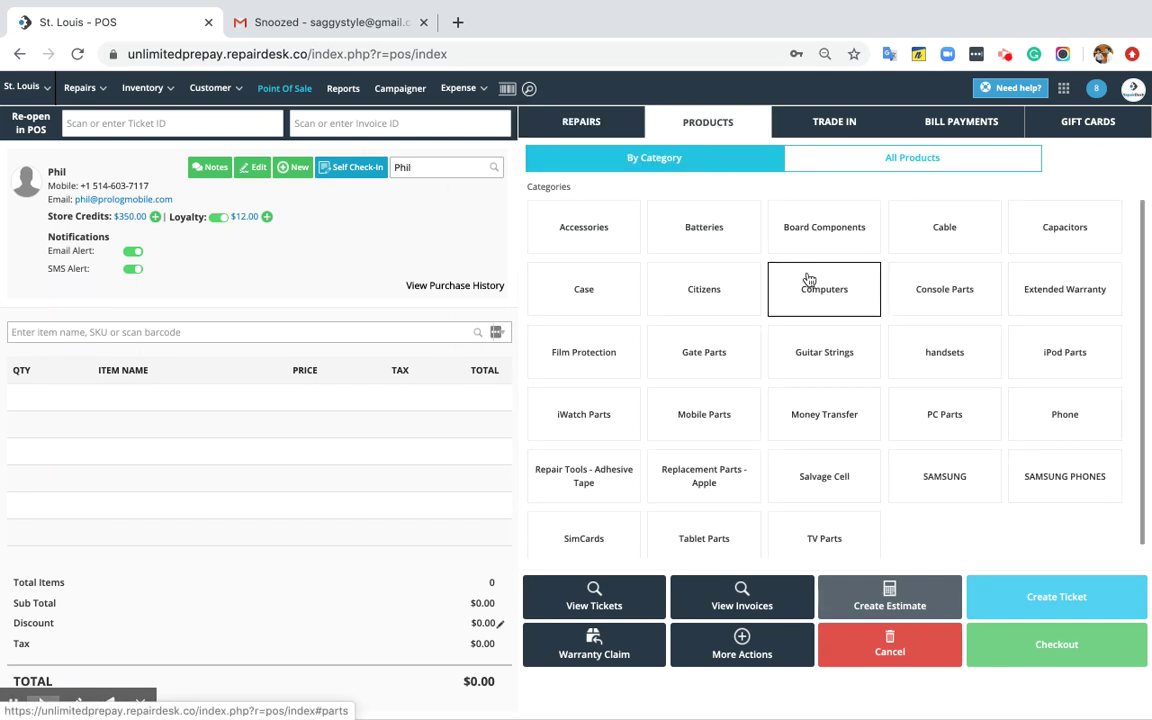
- Add the Apple iPhone x from Handsets to the sale with serial 00167284
{"action": "left_click", "coordinate": [922, 345]}
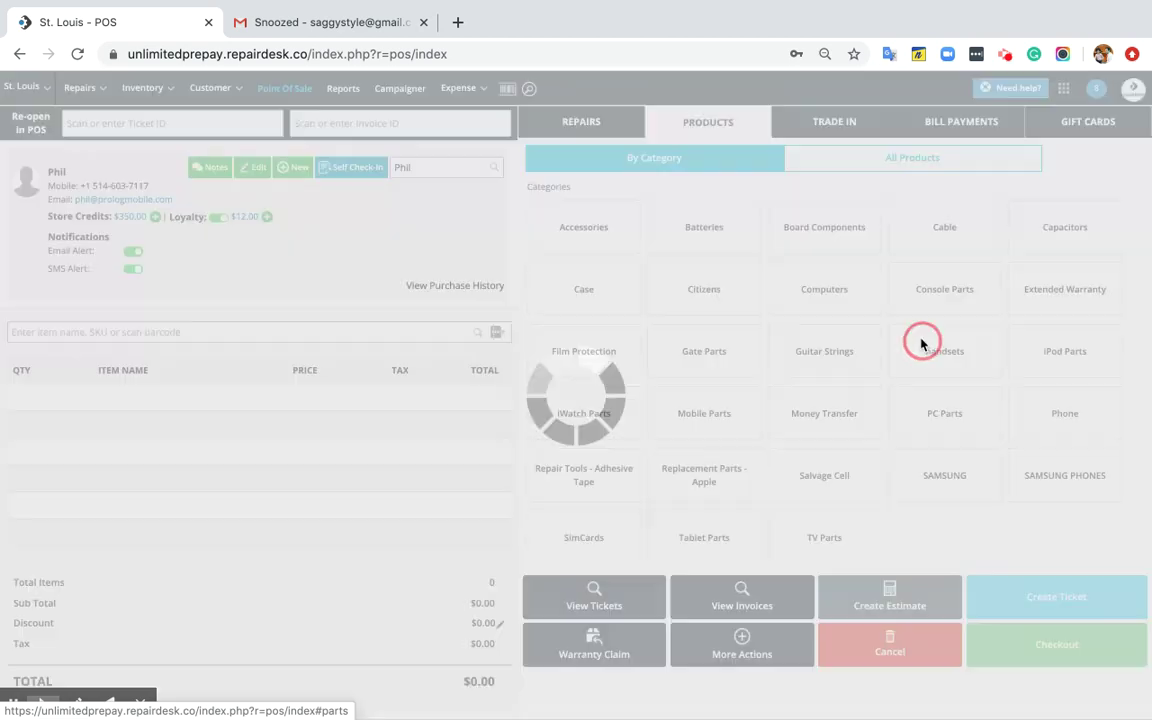
{"action": "left_click", "coordinate": [740, 240]}
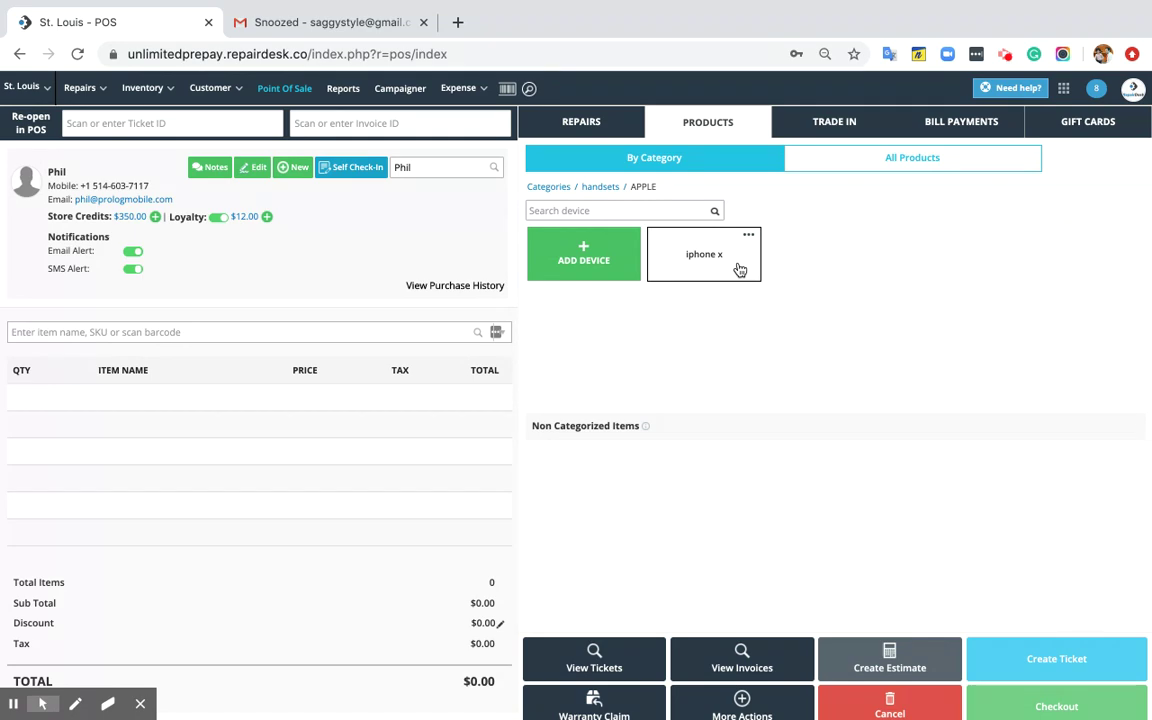
{"action": "left_click", "coordinate": [738, 267]}
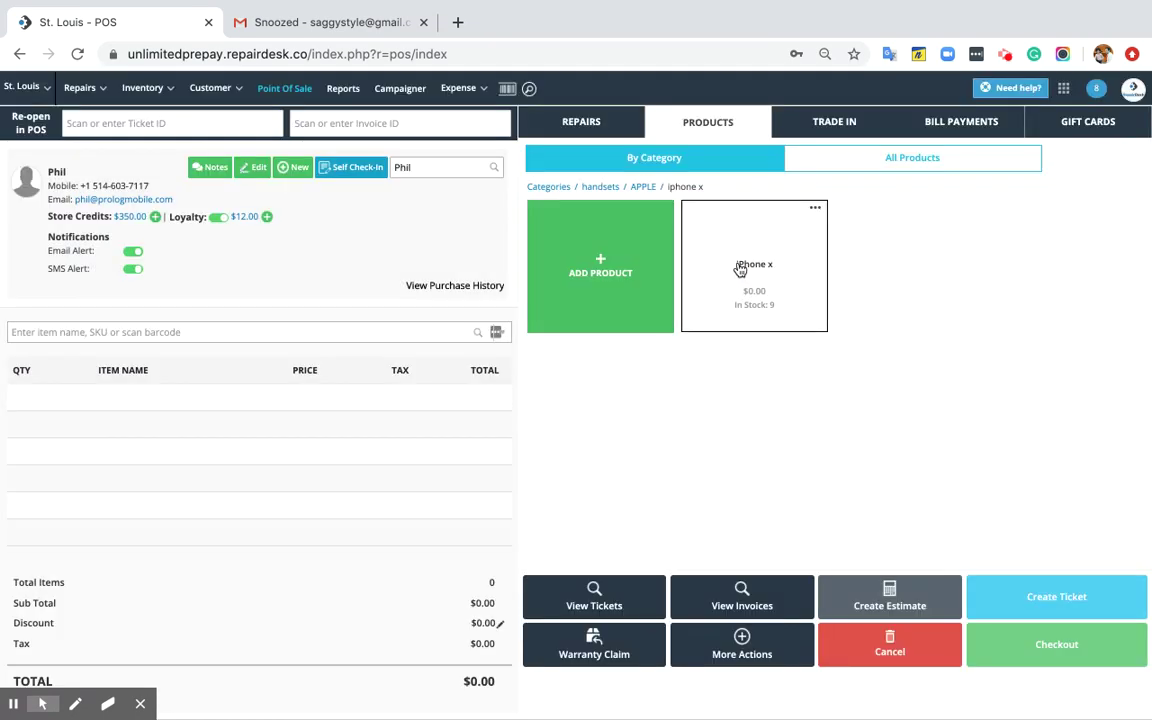
{"action": "left_click", "coordinate": [740, 270]}
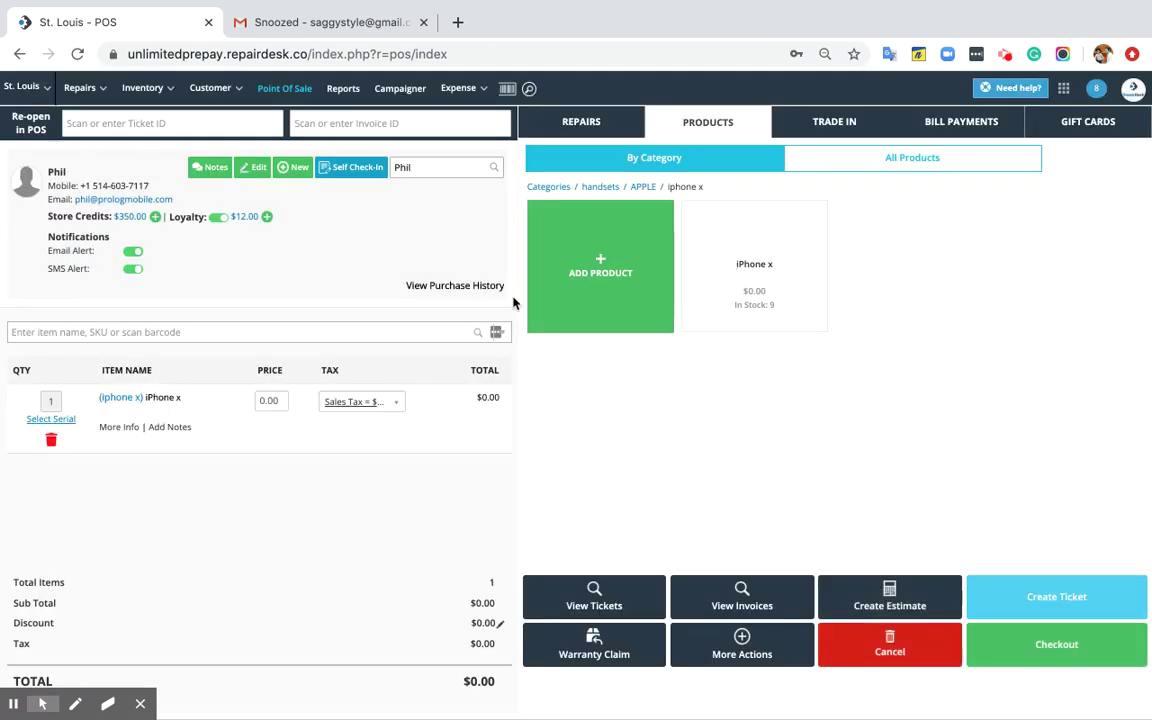
{"action": "left_click", "coordinate": [70, 424]}
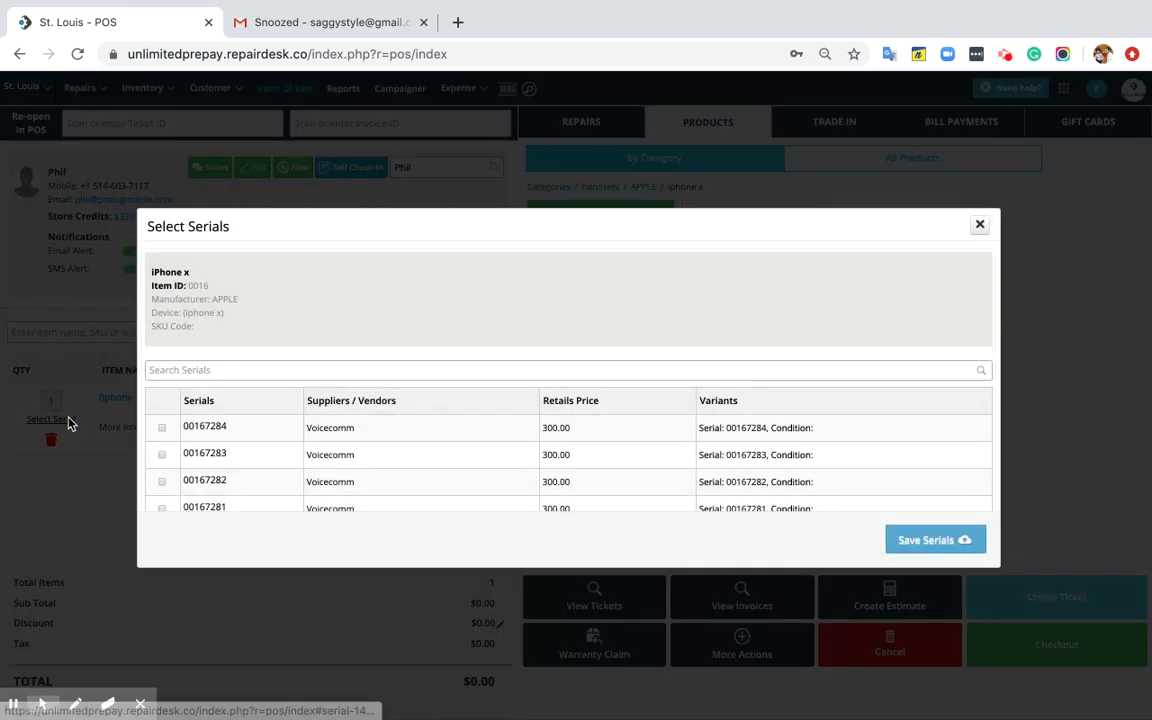
{"action": "left_click", "coordinate": [164, 430]}
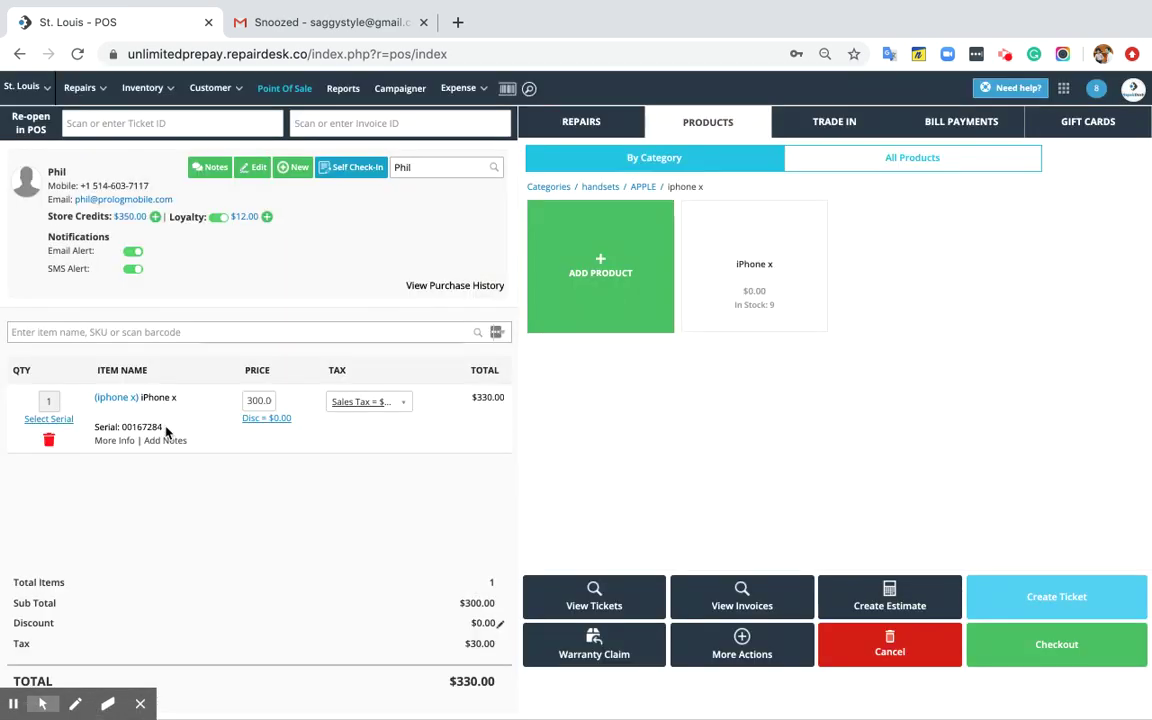
{"action": "scroll", "coordinate": [275, 535], "scroll_direction": "down", "scroll_amount": 1}
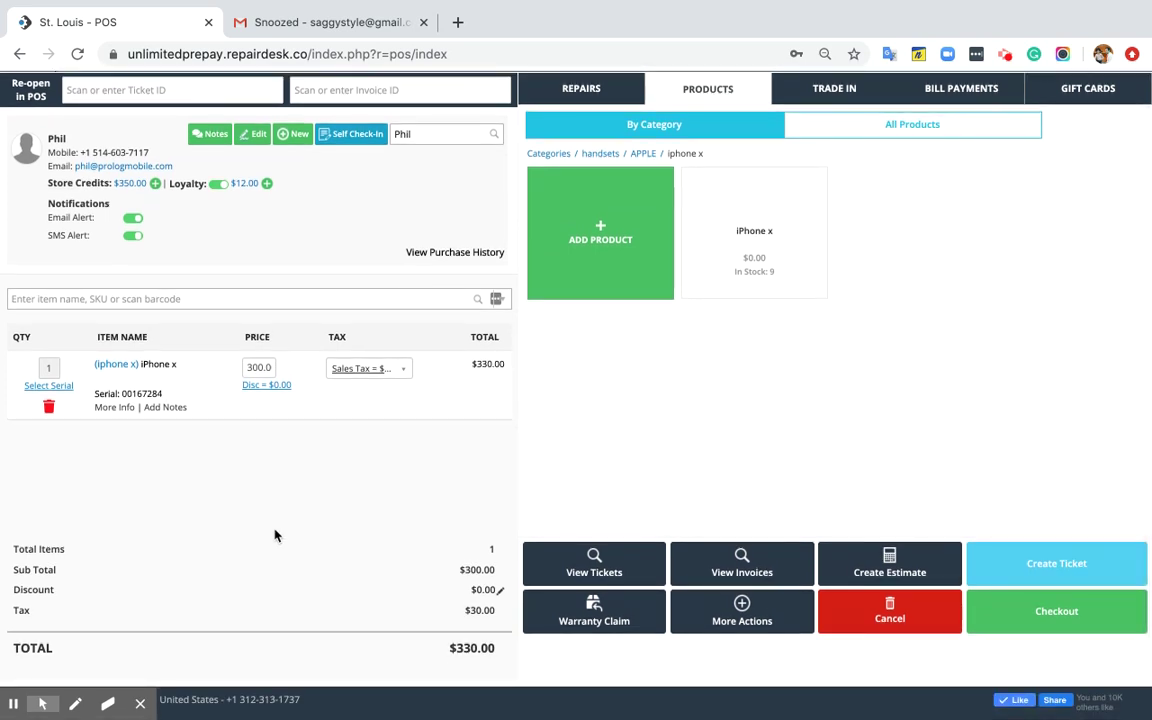
- Check out the $330.00 sale with the access pin, confirming without taking any payment
{"action": "left_click", "coordinate": [1007, 611]}
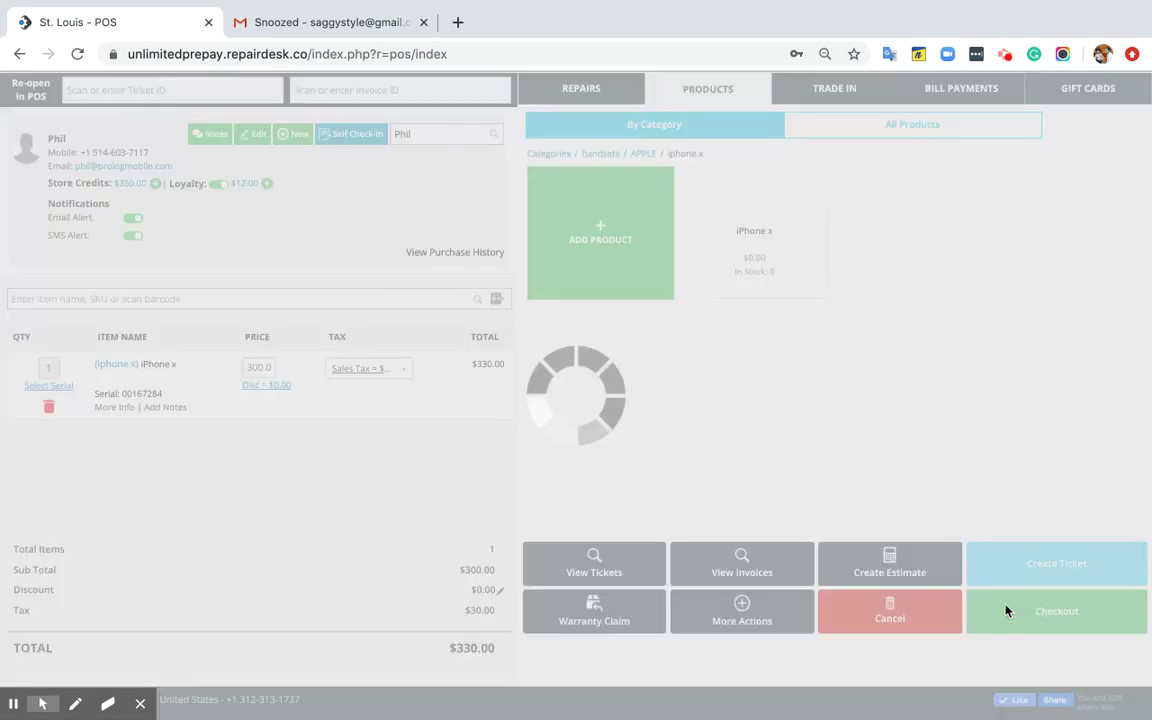
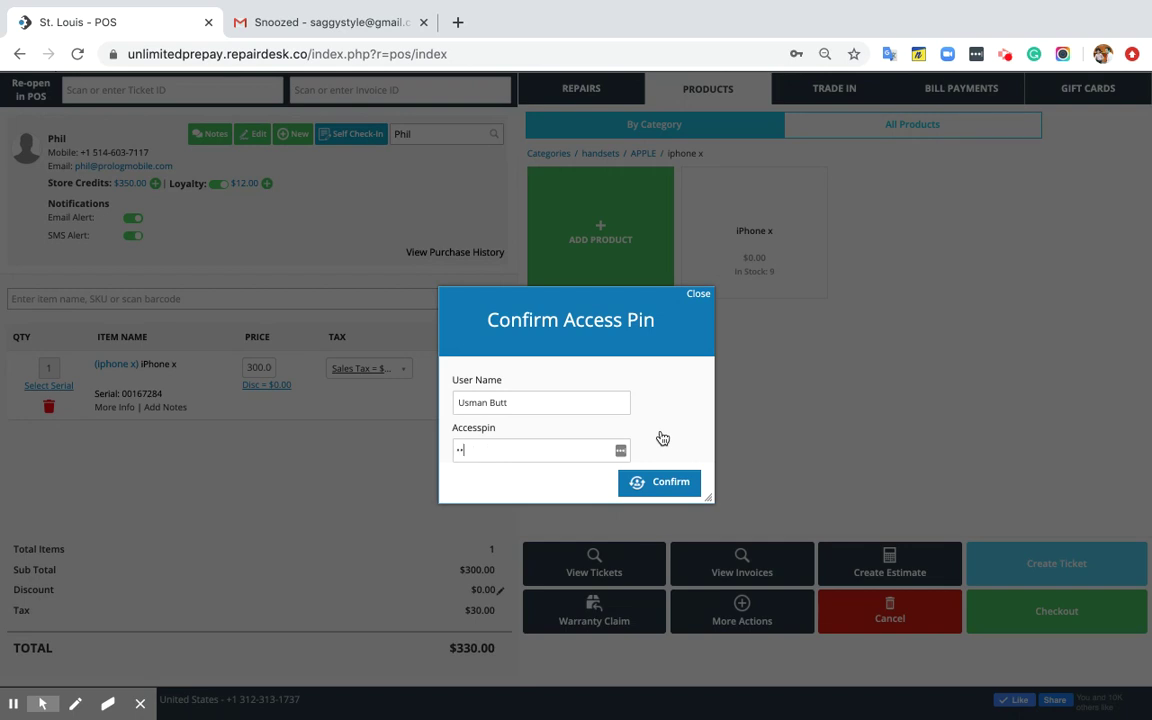
{"action": "left_click", "coordinate": [635, 487]}
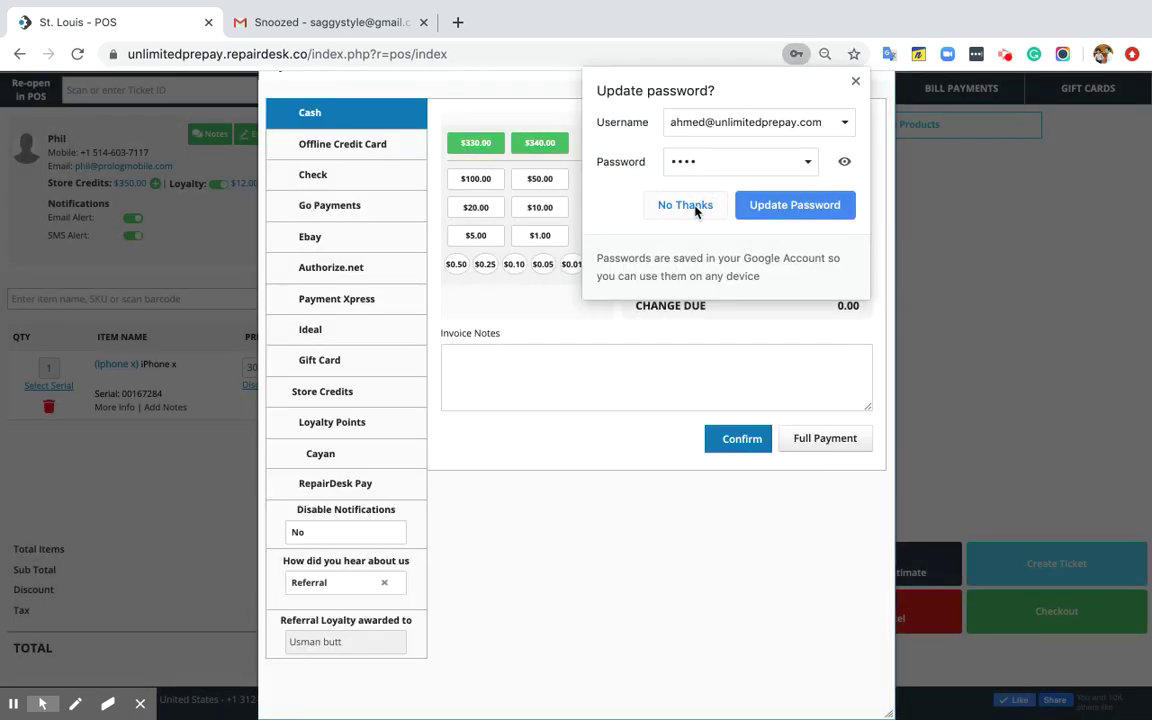
{"action": "left_click", "coordinate": [694, 206]}
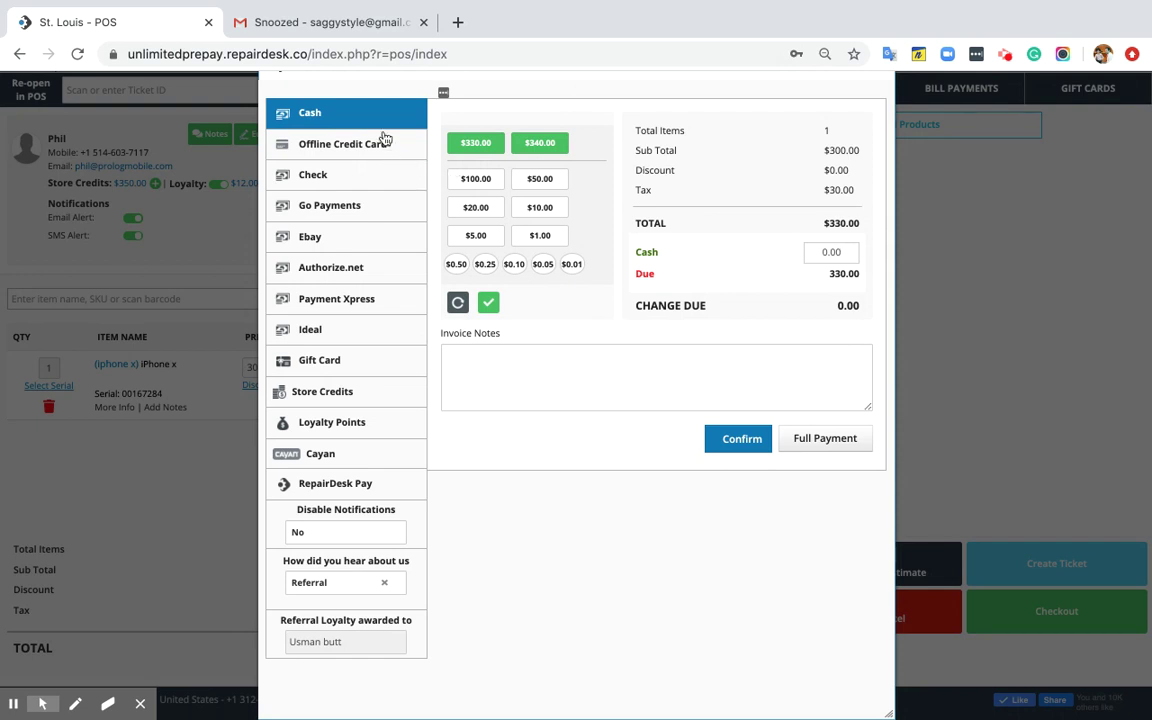
{"action": "left_click", "coordinate": [741, 442]}
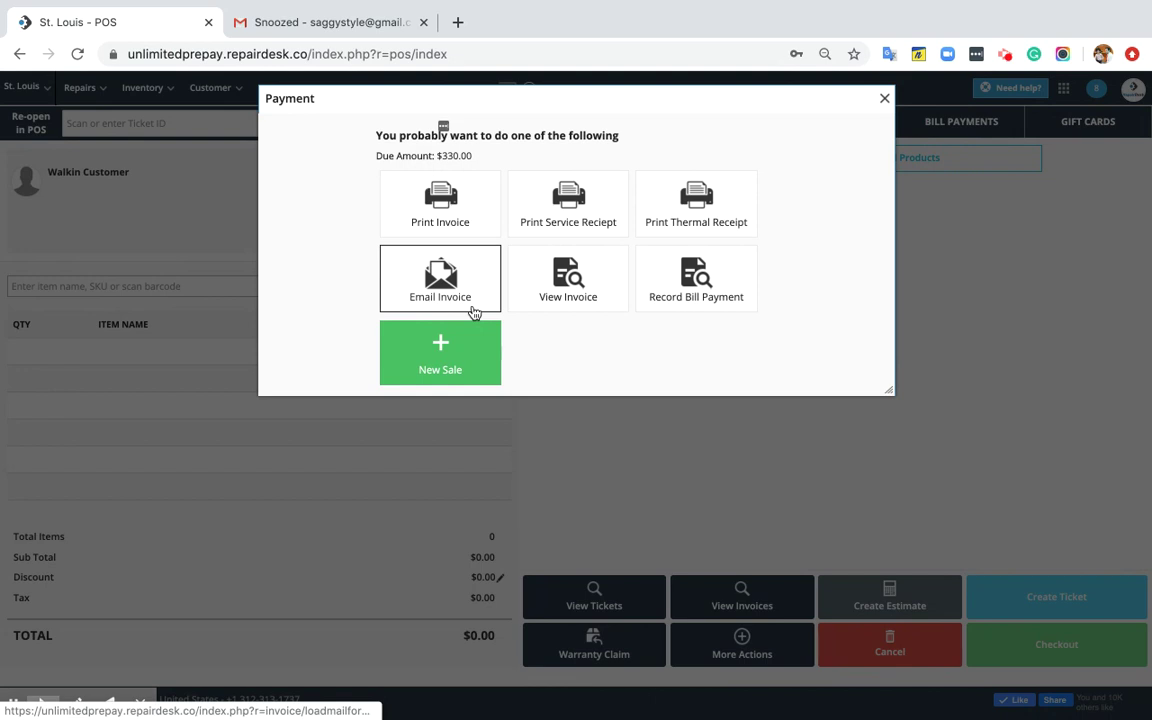
- Email invoice #74 to a new recipient address with pay-online-by-credit-card kept enabled
{"action": "left_click", "coordinate": [474, 311]}
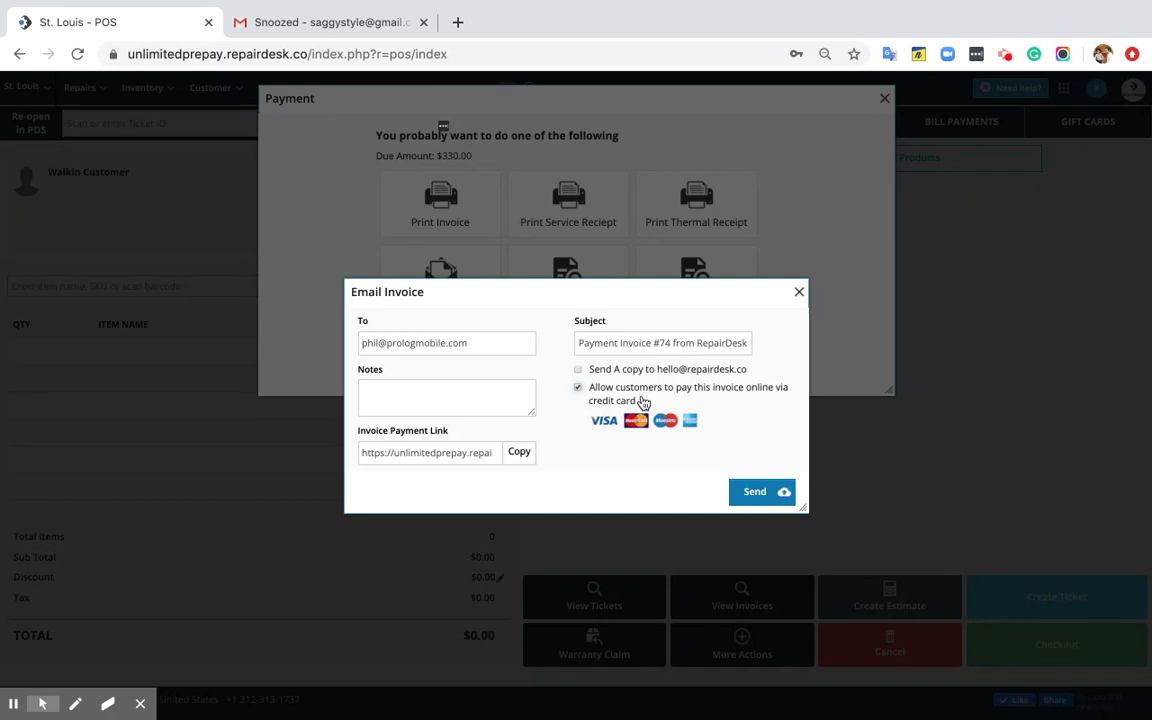
{"action": "left_click_drag", "start_coordinate": [643, 401], "coordinate": [592, 389]}
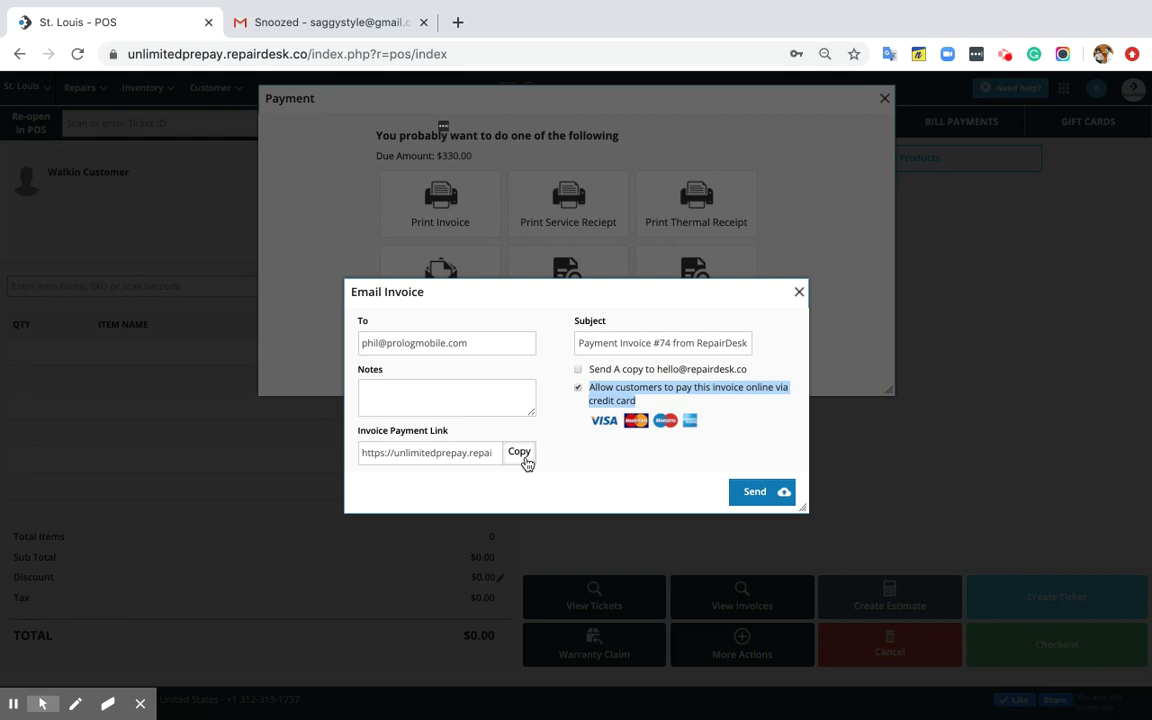
{"action": "triple_click", "coordinate": [498, 338]}
{"action": "type", "text": "usman"}
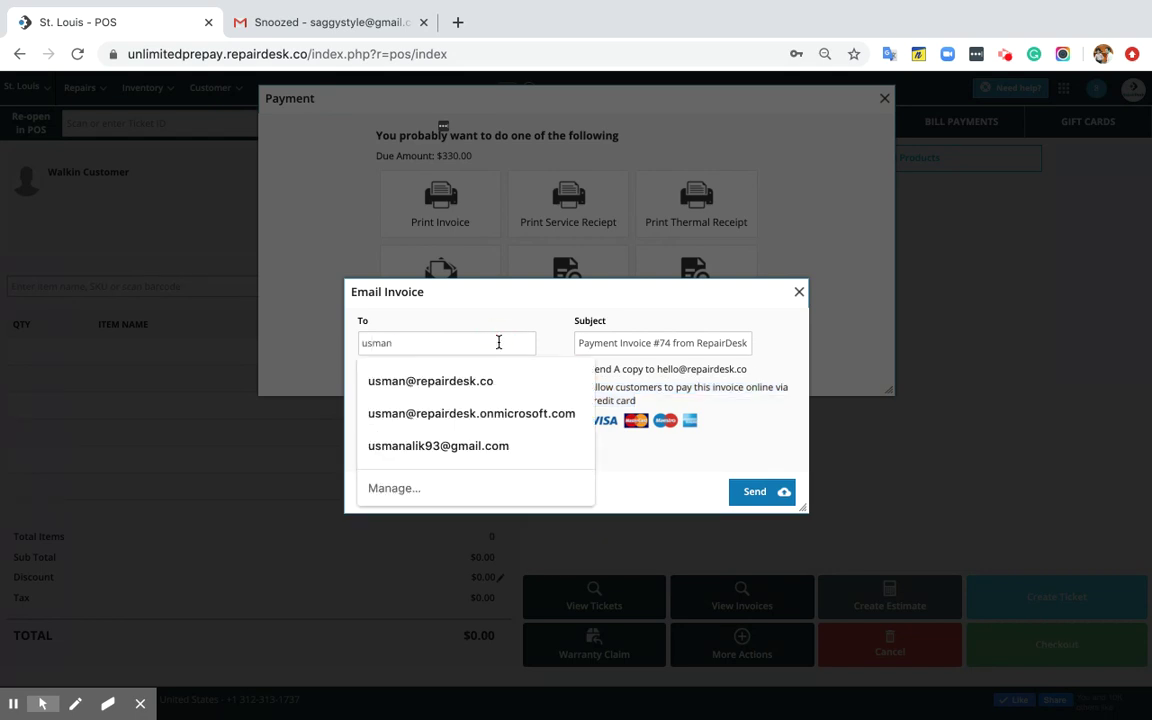
{"action": "key", "text": "Down"}
{"action": "key", "text": "Tab"}
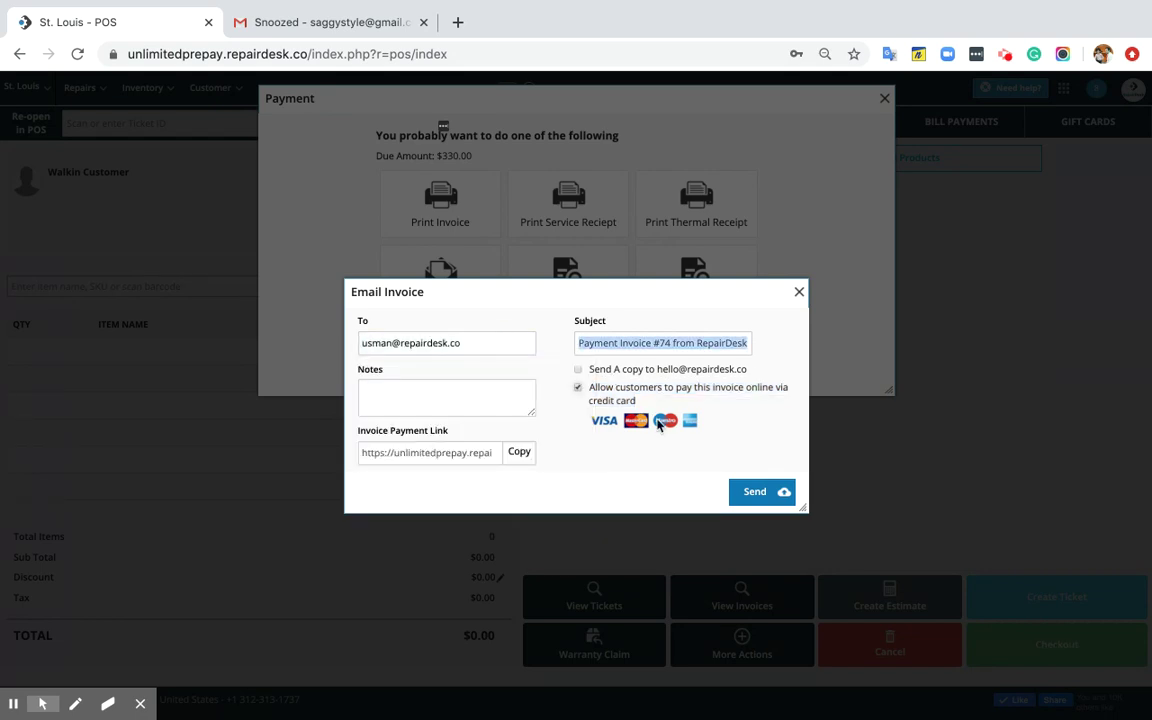
{"action": "left_click", "coordinate": [764, 494]}
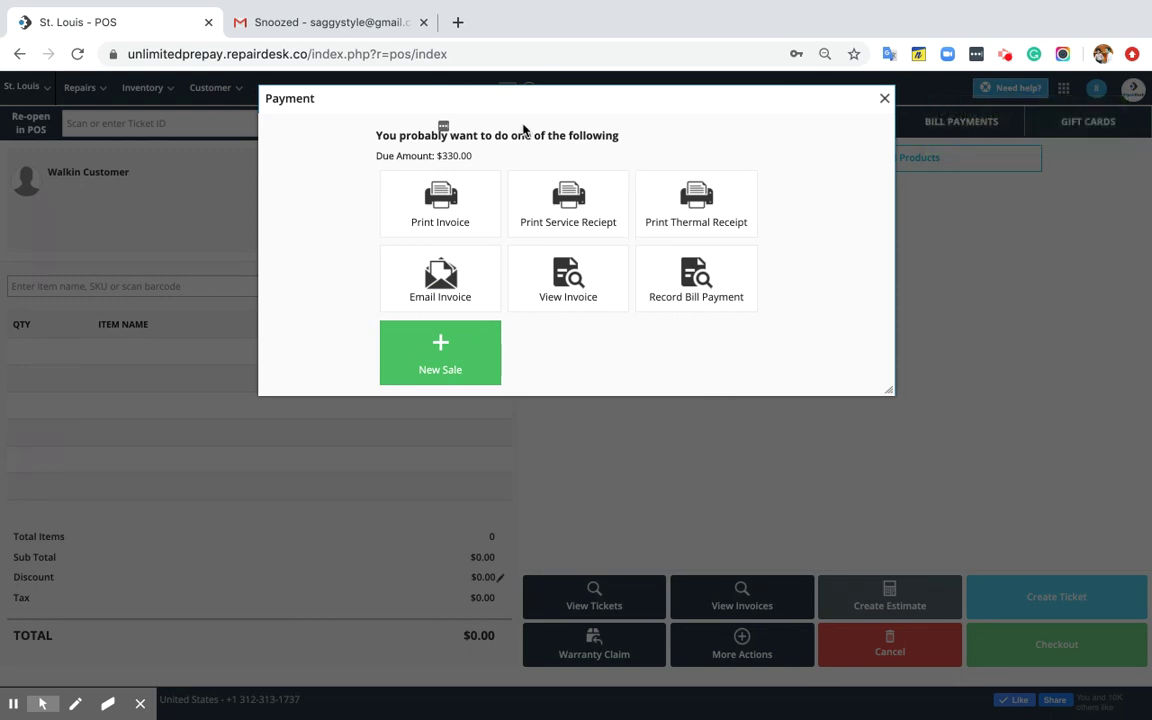
{"action": "left_click", "coordinate": [358, 24]}
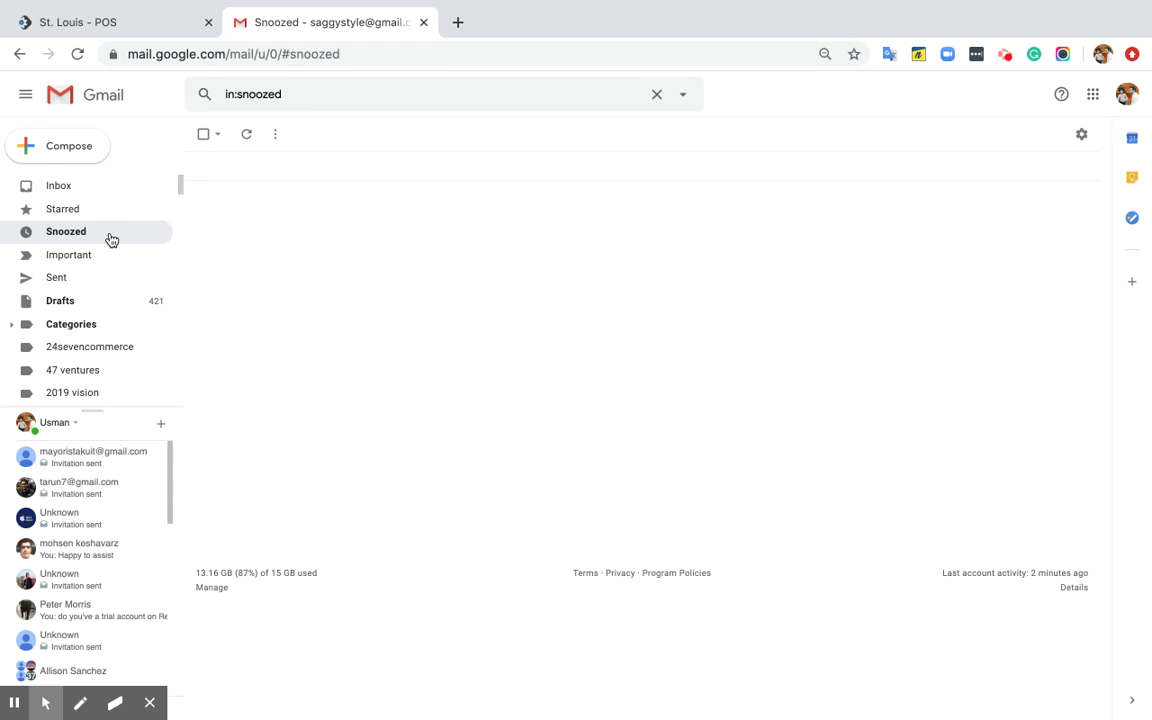
- Refresh the Gmail inbox and open the Payment Invoice #74 email to its pay link
{"action": "left_click", "coordinate": [116, 189]}
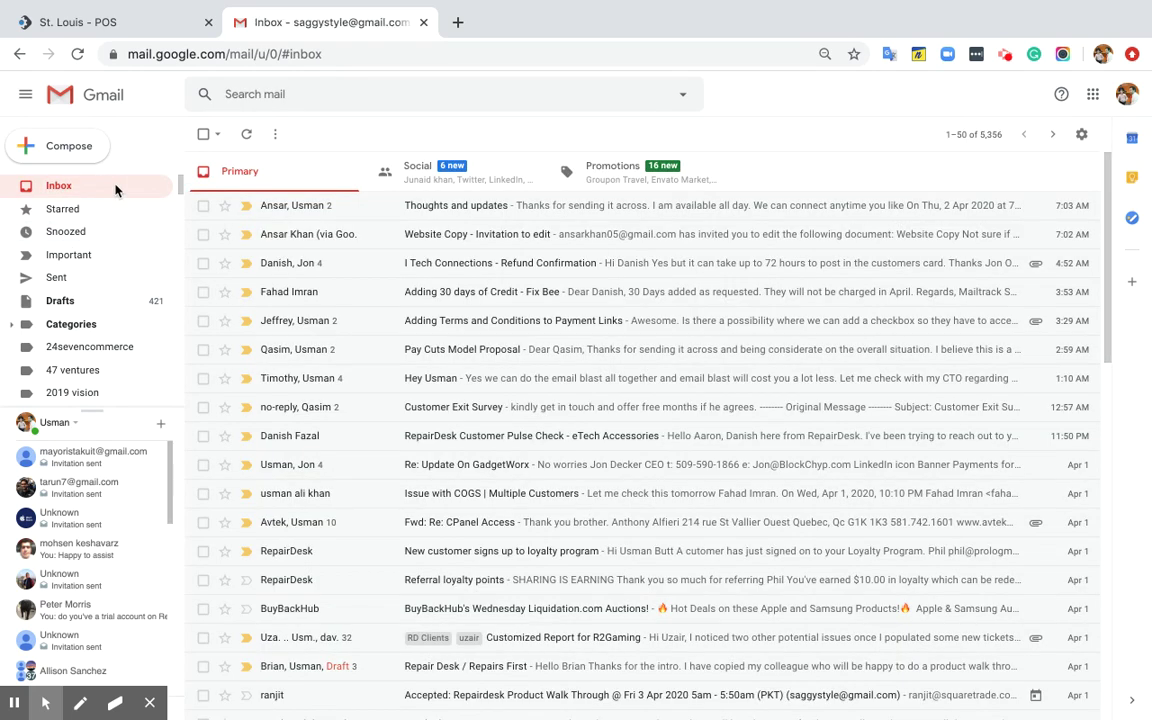
{"action": "left_click", "coordinate": [116, 187]}
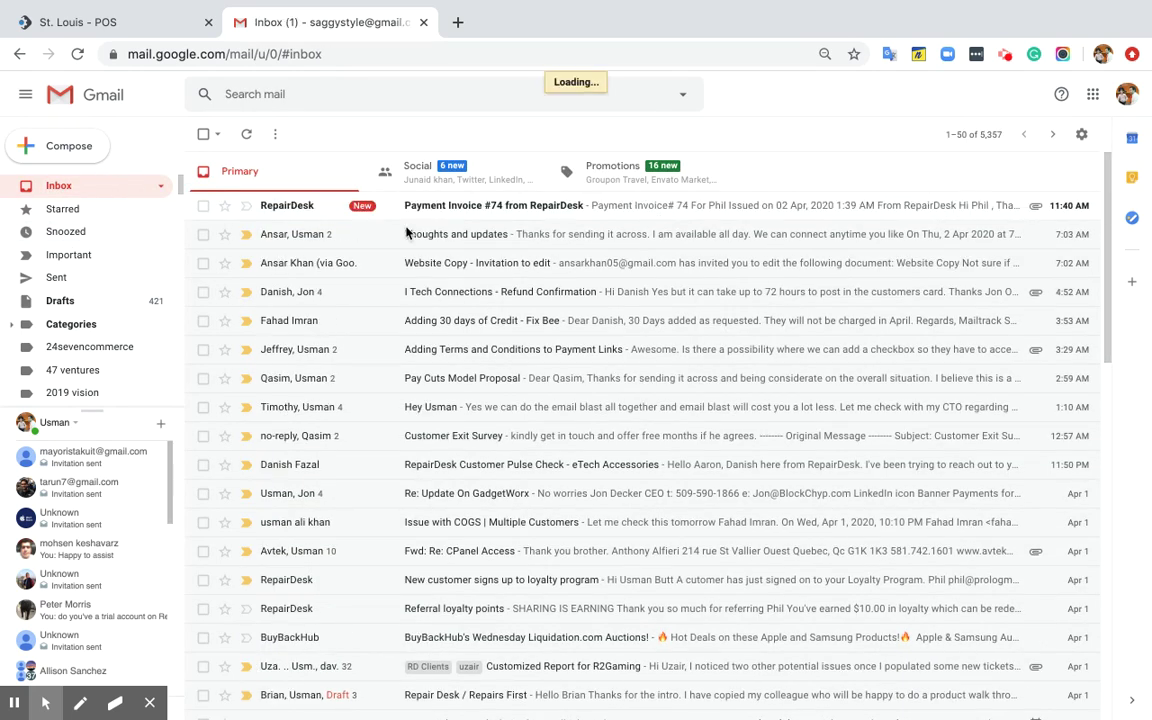
{"action": "left_click", "coordinate": [490, 205]}
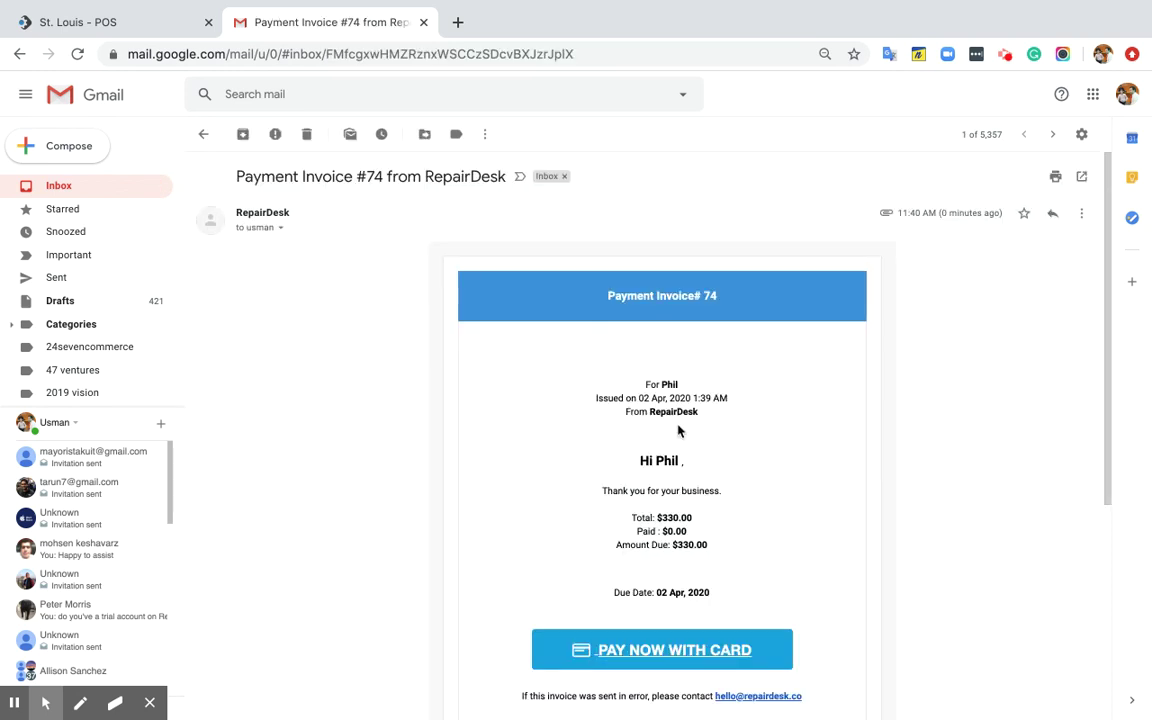
{"action": "scroll", "coordinate": [680, 400], "scroll_direction": "down", "scroll_amount": 2}
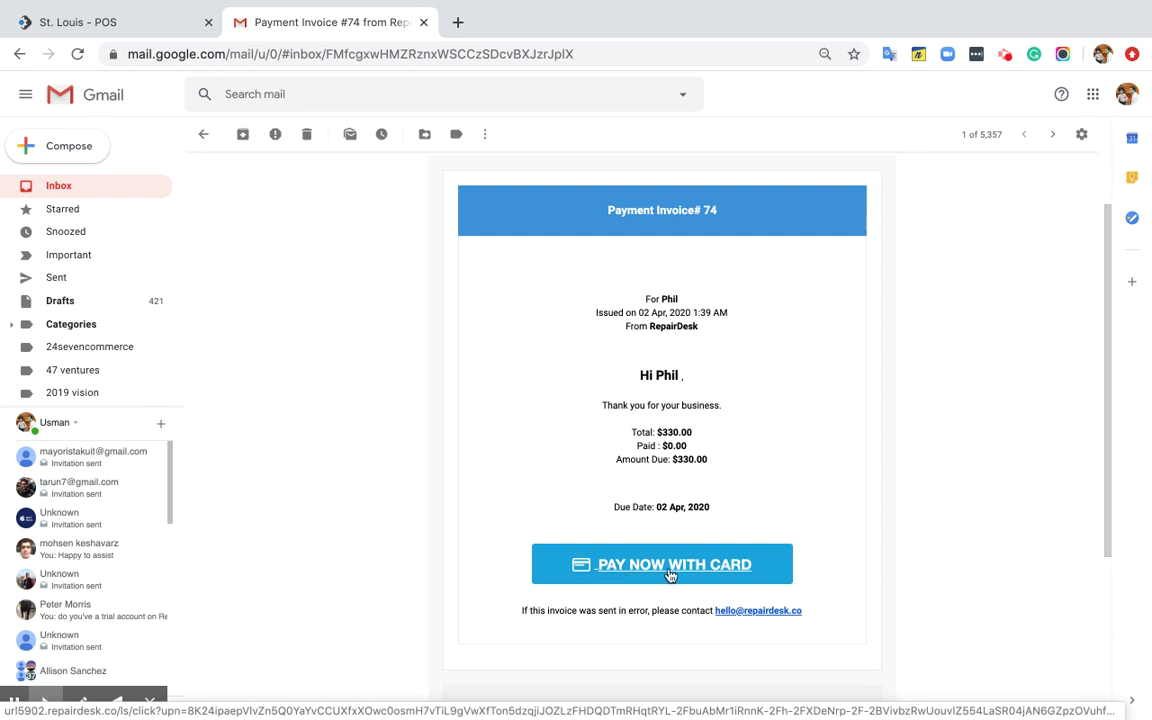
{"action": "scroll", "coordinate": [680, 570], "scroll_direction": "down", "scroll_amount": 4}
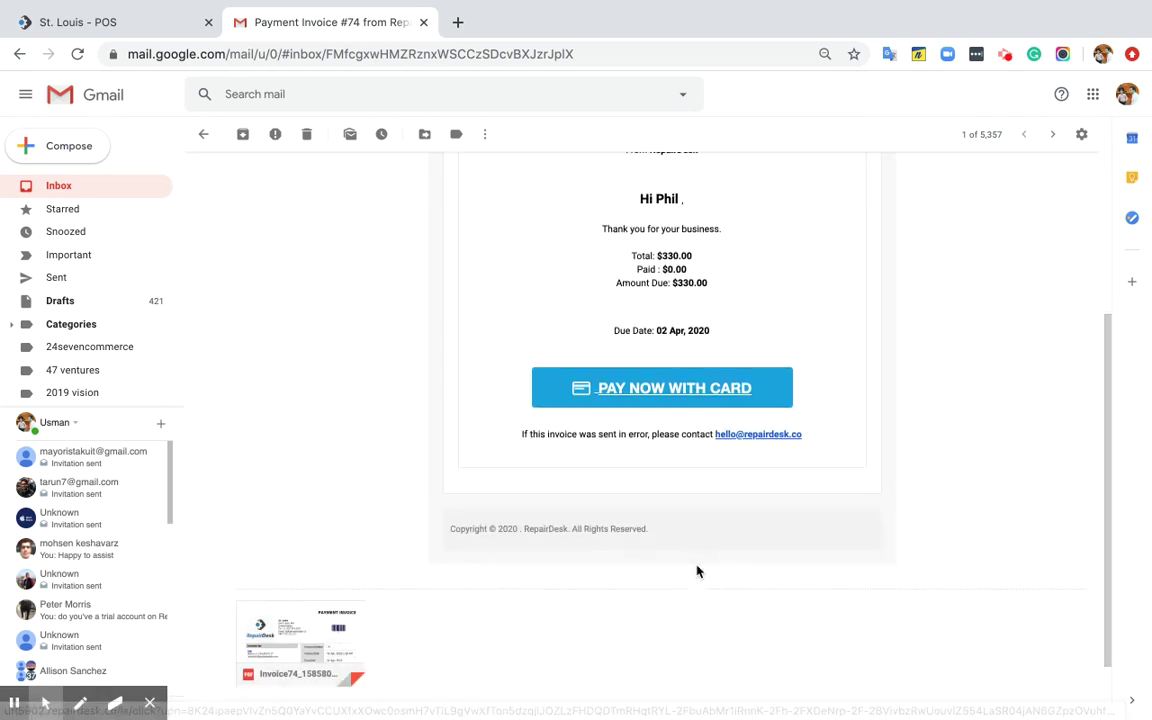
{"action": "mouse_move", "coordinate": [300, 645]}
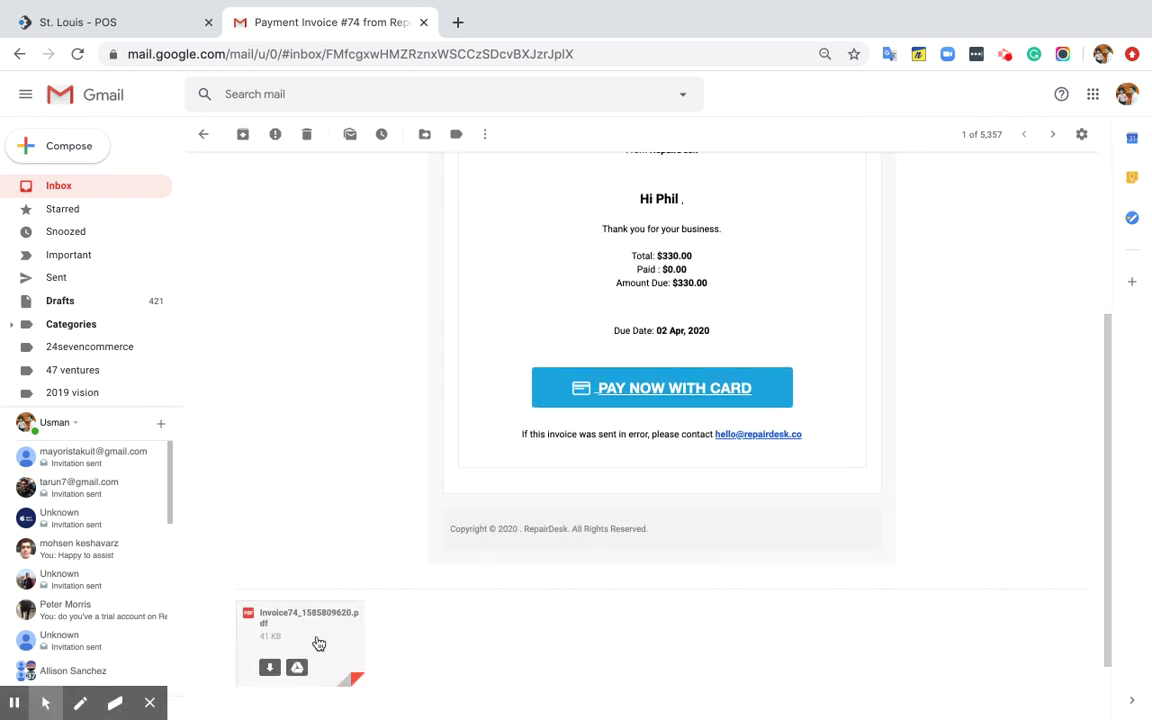
{"action": "scroll", "coordinate": [482, 655], "scroll_direction": "up", "scroll_amount": 1}
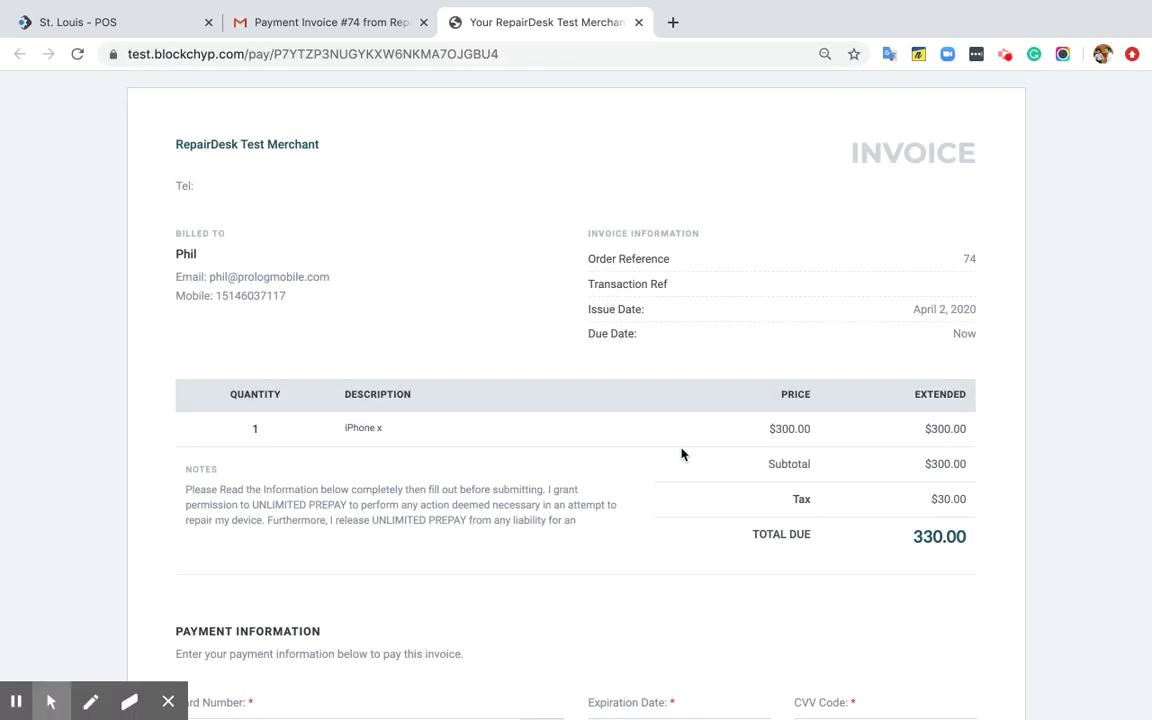
- Enter the test Visa card number, 12/2025 expiry date and CVV on the payment page
{"action": "scroll", "coordinate": [682, 455], "scroll_direction": "down", "scroll_amount": 3}
{"action": "scroll", "coordinate": [682, 450], "scroll_direction": "down", "scroll_amount": 2}
{"action": "scroll", "coordinate": [682, 448], "scroll_direction": "up", "scroll_amount": 3}
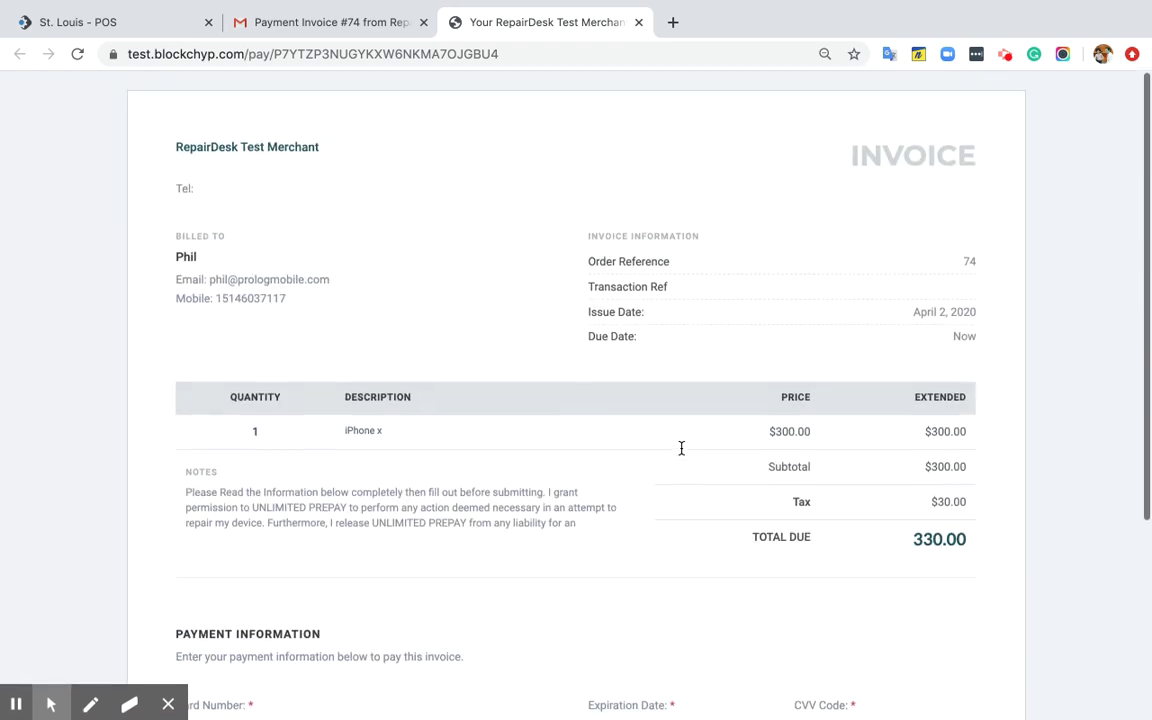
{"action": "scroll", "coordinate": [682, 448], "scroll_direction": "down", "scroll_amount": 1}
{"action": "scroll", "coordinate": [681, 448], "scroll_direction": "down", "scroll_amount": 3}
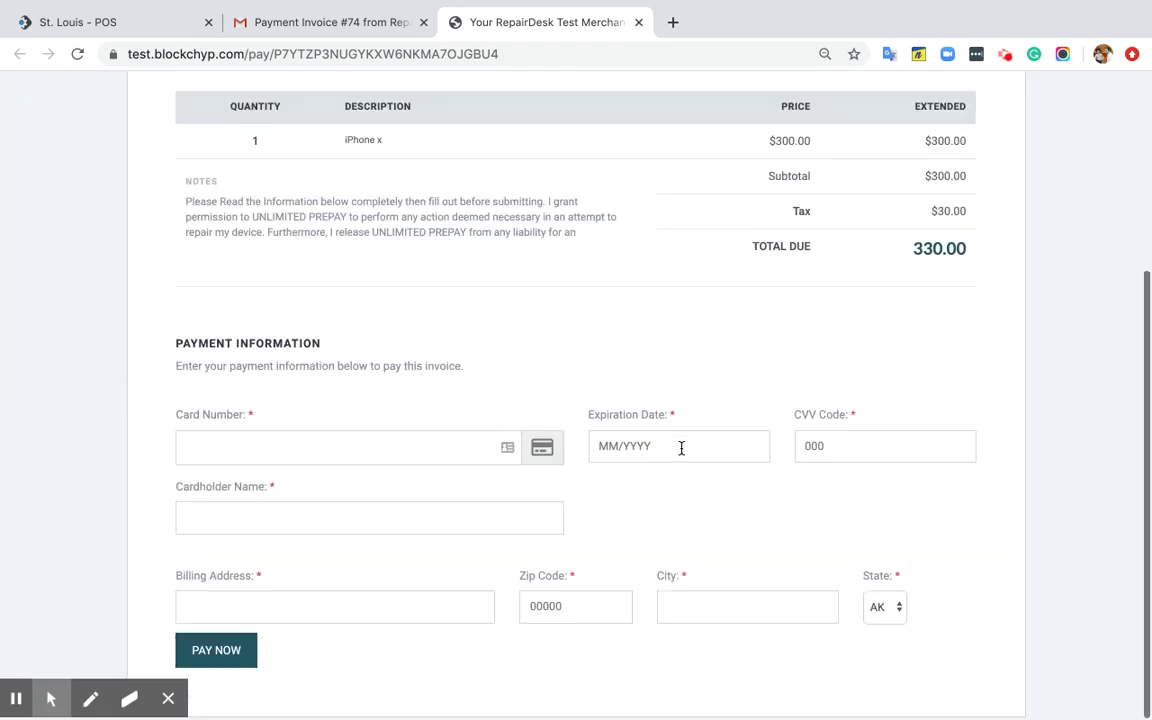
{"action": "left_click", "coordinate": [369, 459]}
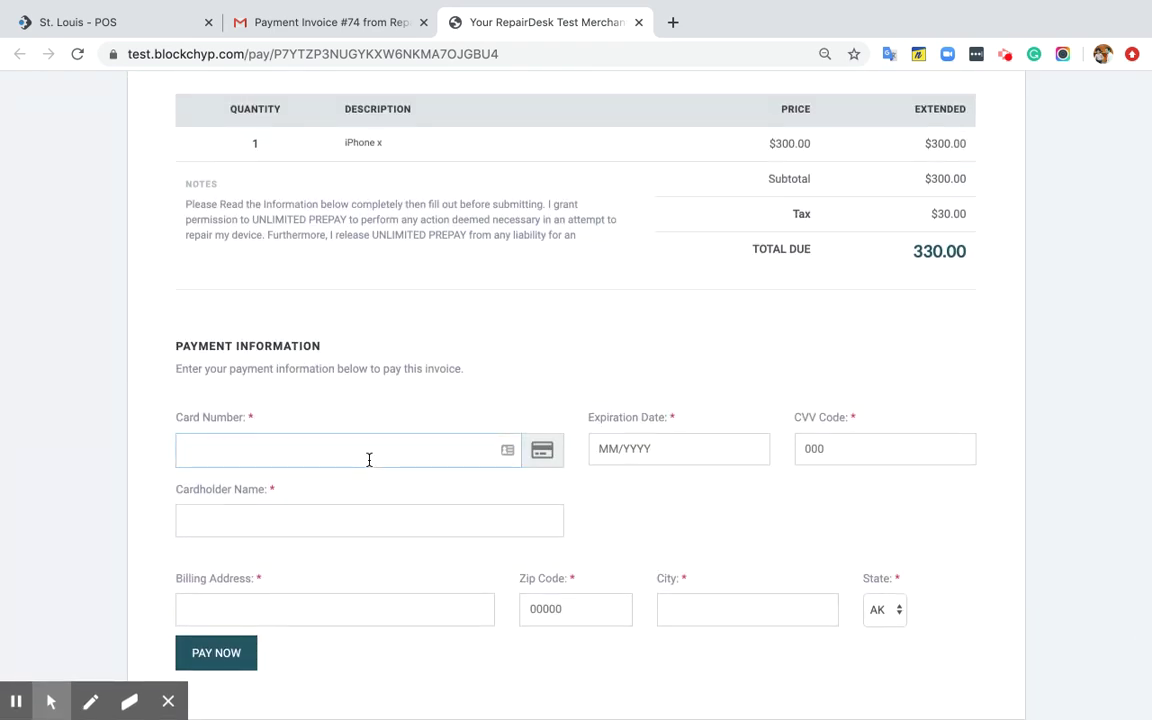
{"action": "type", "text": "4111 "}
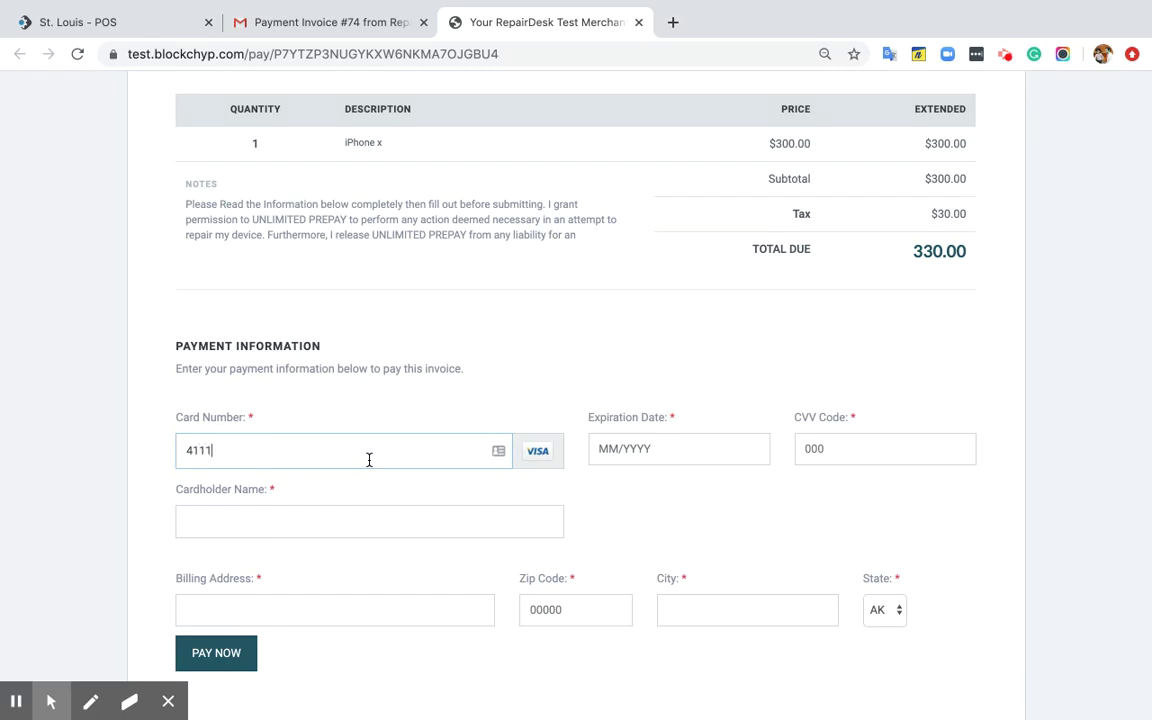
{"action": "type", "text": "1111 1111 1"}
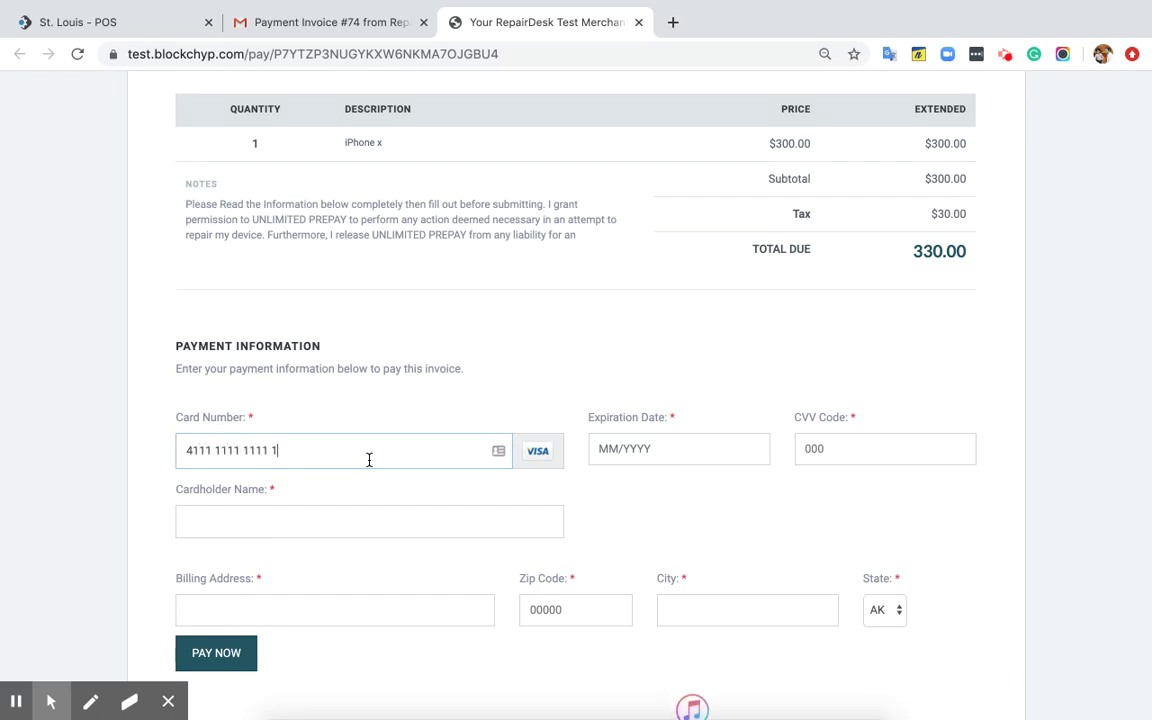
{"action": "type", "text": "111"}
{"action": "left_click", "coordinate": [628, 450]}
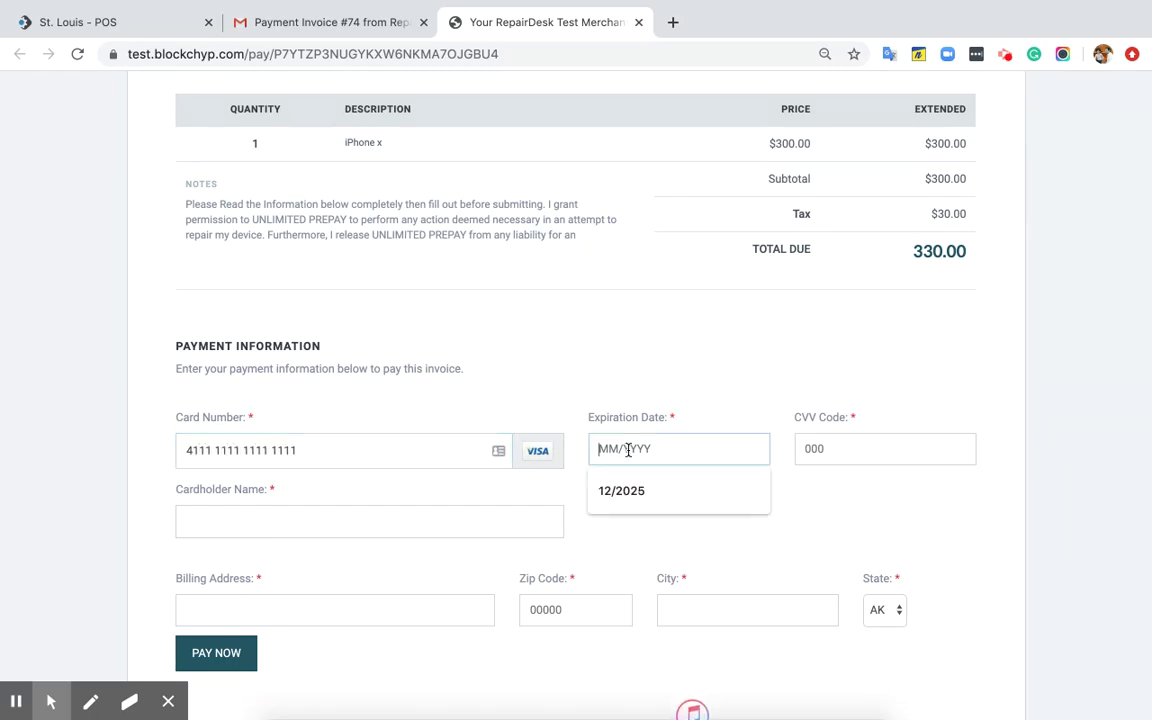
{"action": "left_click", "coordinate": [624, 492]}
{"action": "left_click", "coordinate": [834, 448]}
{"action": "type", "text": "1"}
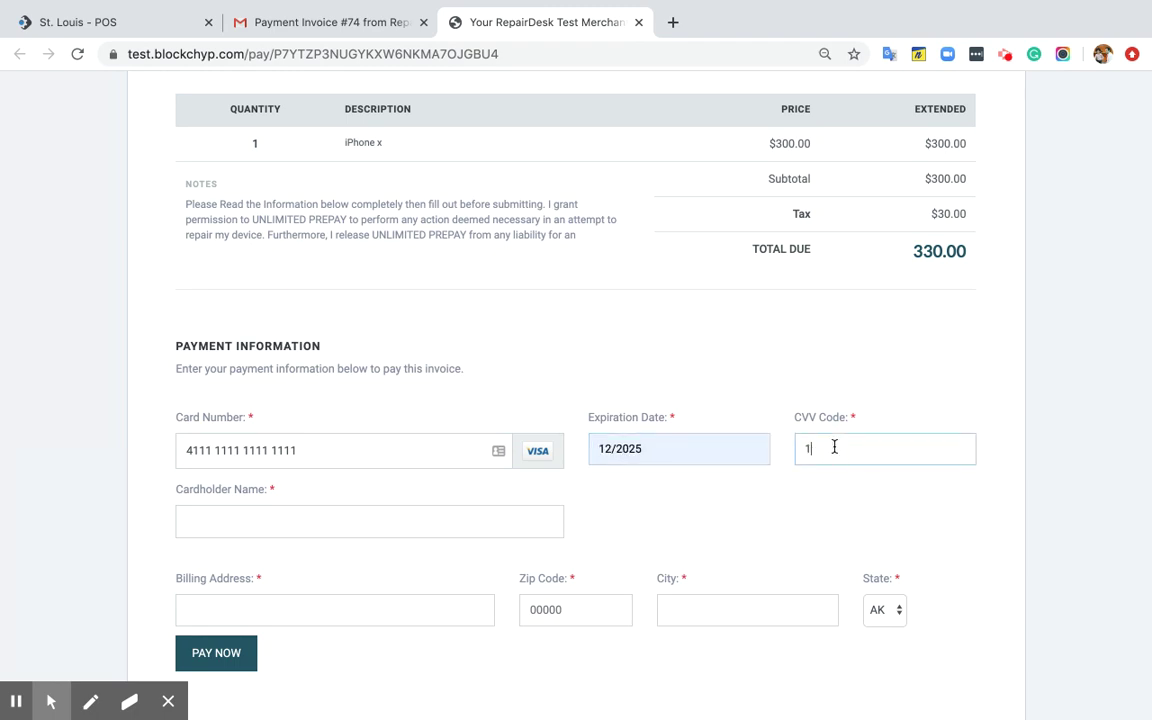
{"action": "type", "text": "23"}
- Add the cardholder name and autofilled Chicago billing address, then pay the $330.00
{"action": "left_click", "coordinate": [332, 514]}
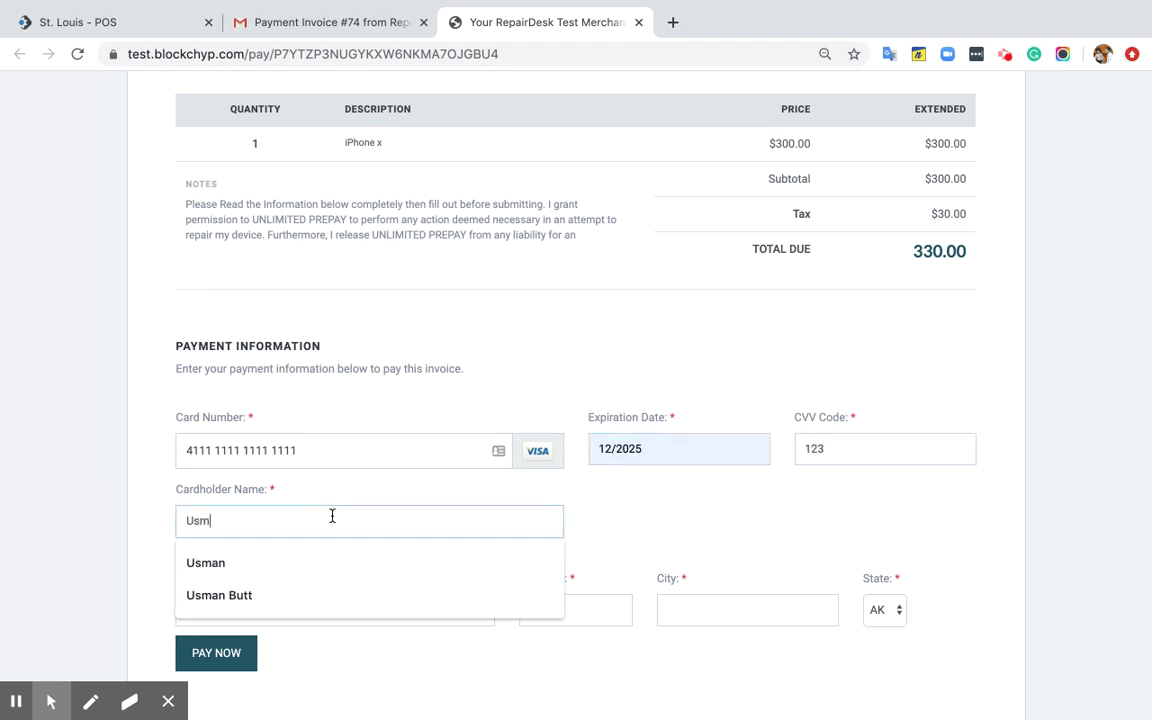
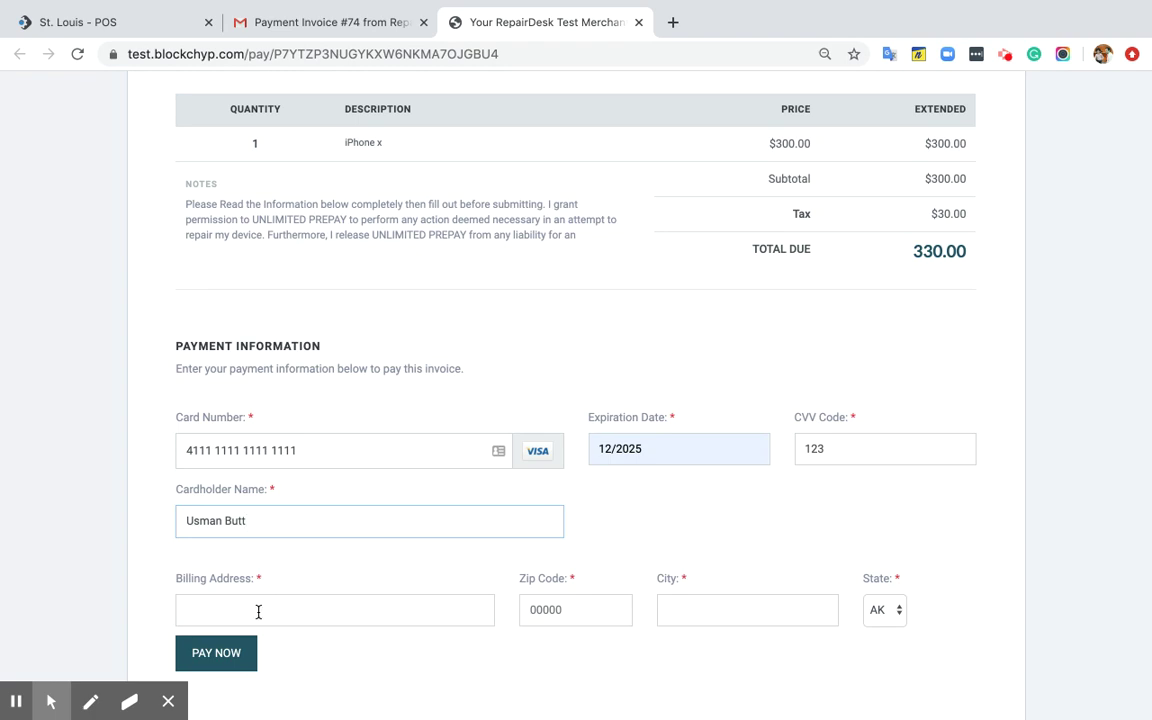
{"action": "left_click", "coordinate": [258, 612]}
{"action": "left_click", "coordinate": [333, 68]}
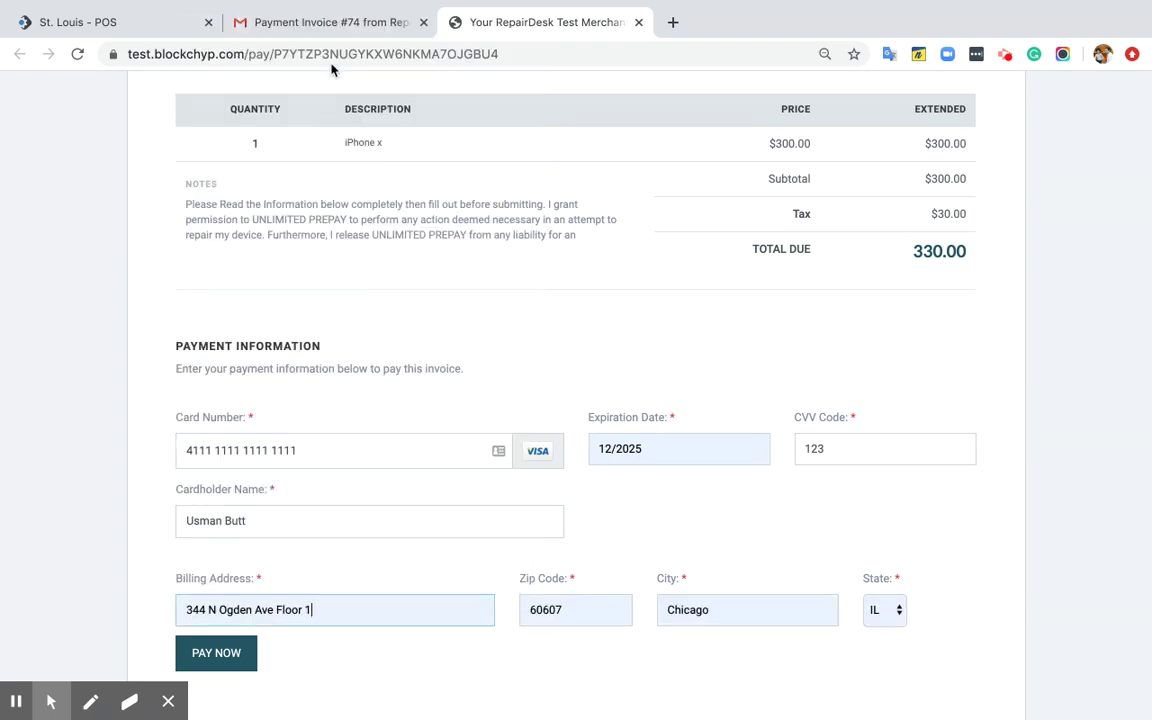
{"action": "left_click", "coordinate": [218, 652]}
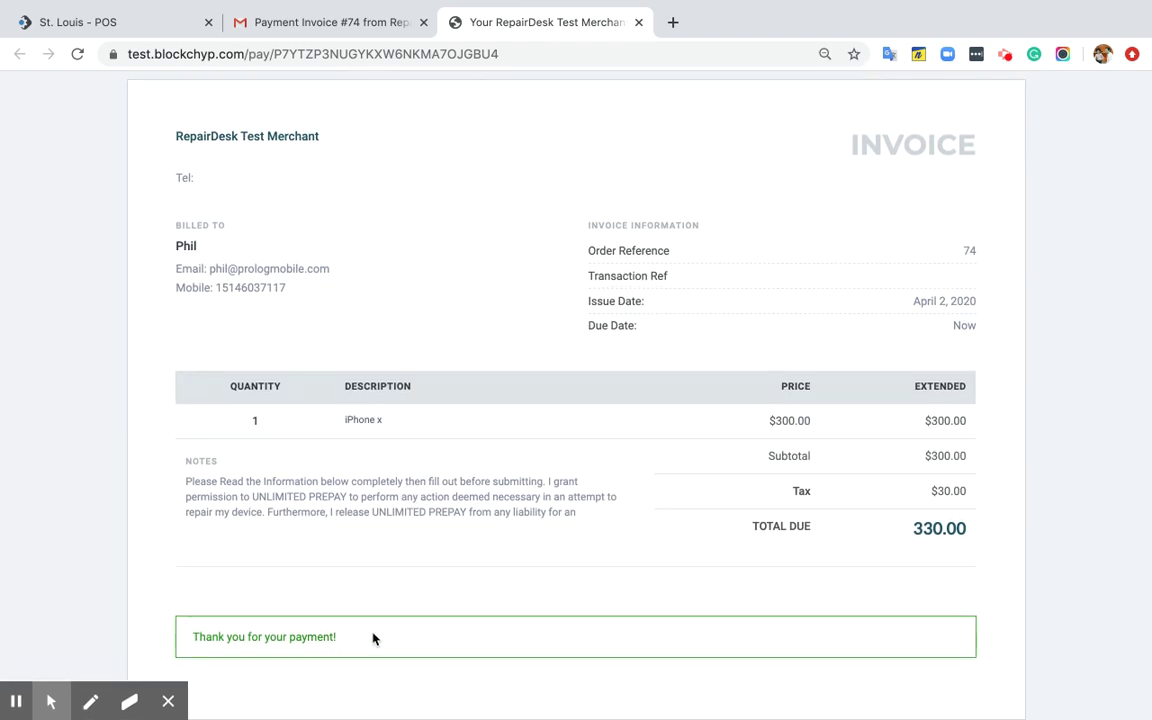
{"action": "left_click_drag", "start_coordinate": [352, 638], "coordinate": [192, 638]}
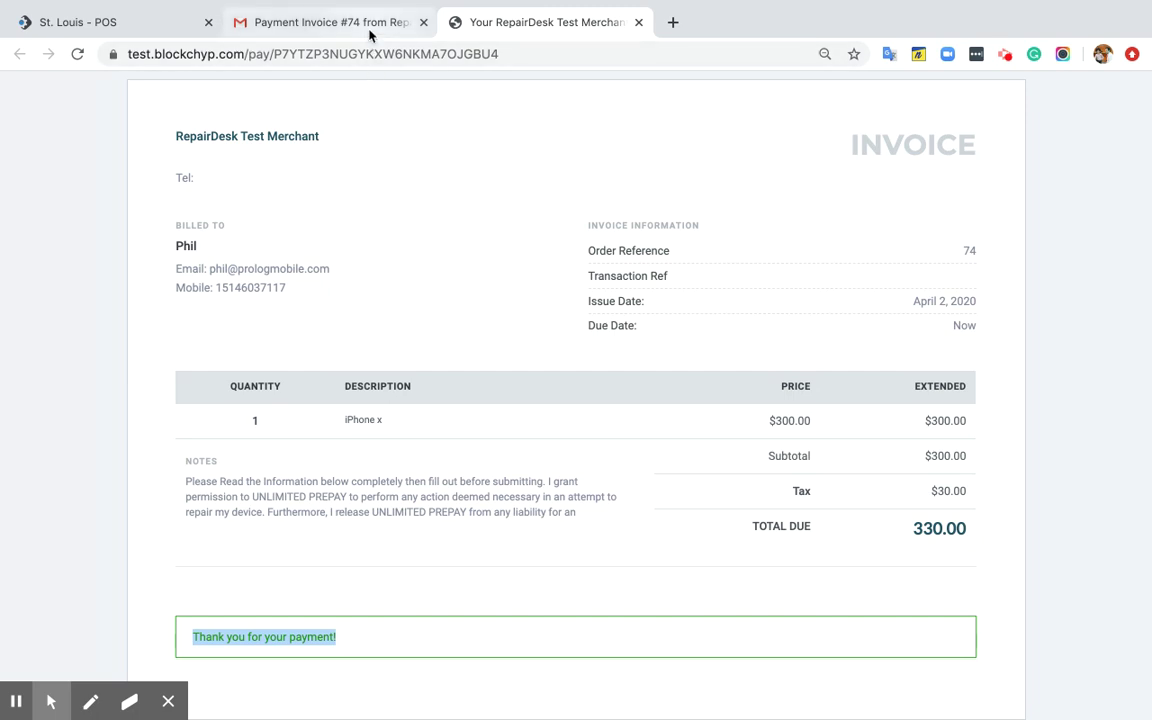
- Open the 'Payment of $330.00' email from the Gmail inbox, then go back to the St. Louis - POS tab
{"action": "left_click", "coordinate": [277, 30]}
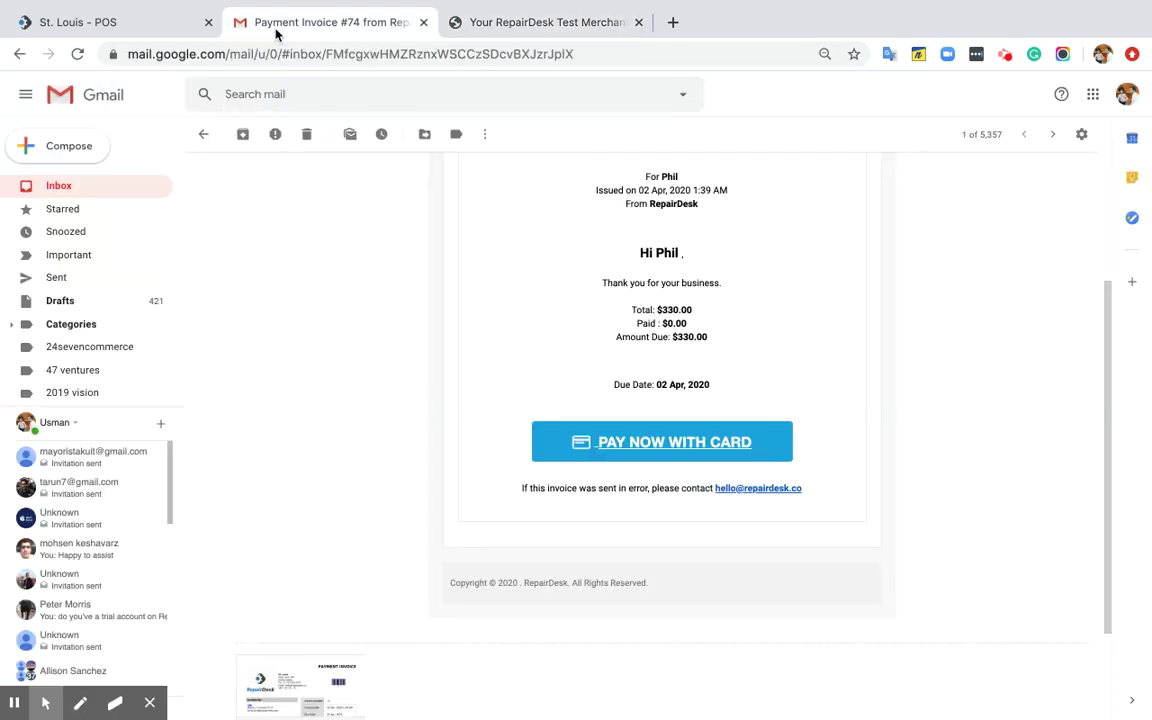
{"action": "left_click", "coordinate": [138, 184]}
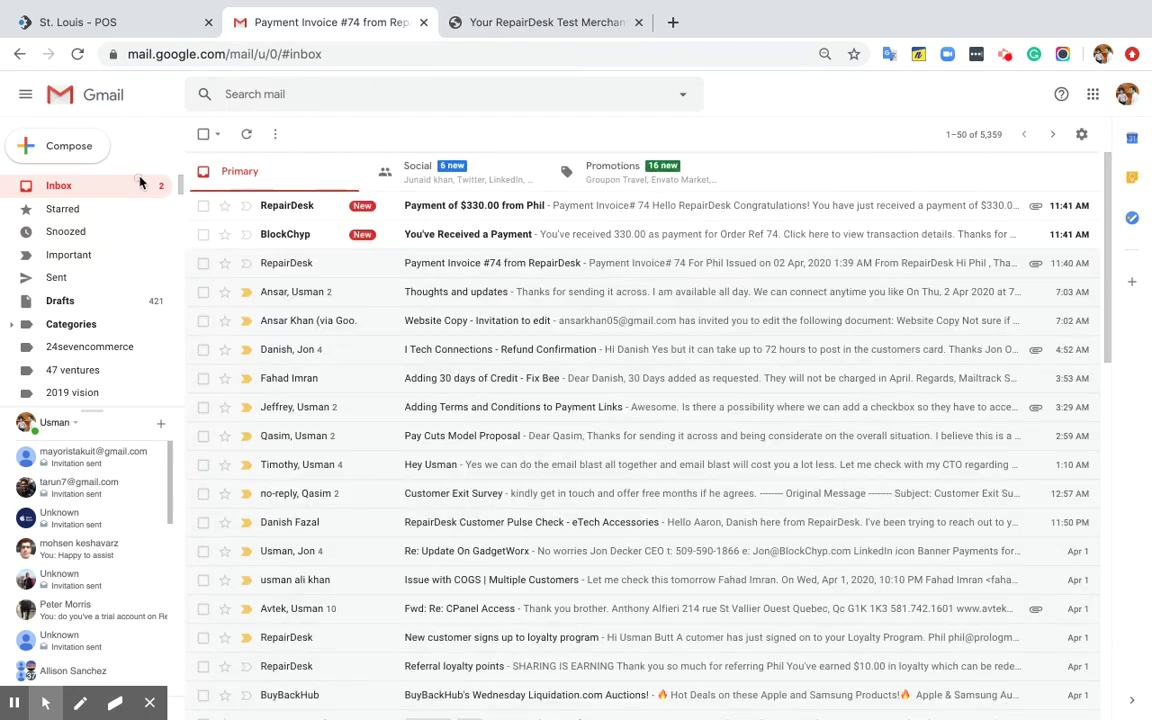
{"action": "left_click", "coordinate": [442, 202]}
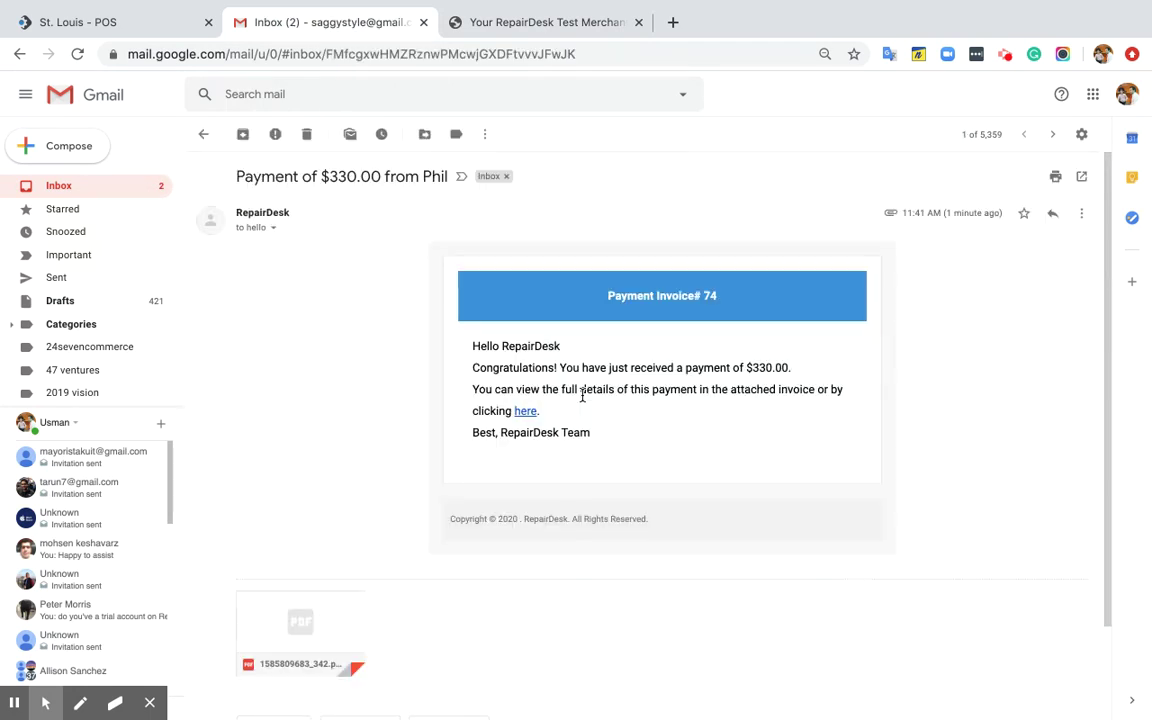
{"action": "left_click", "coordinate": [149, 20]}
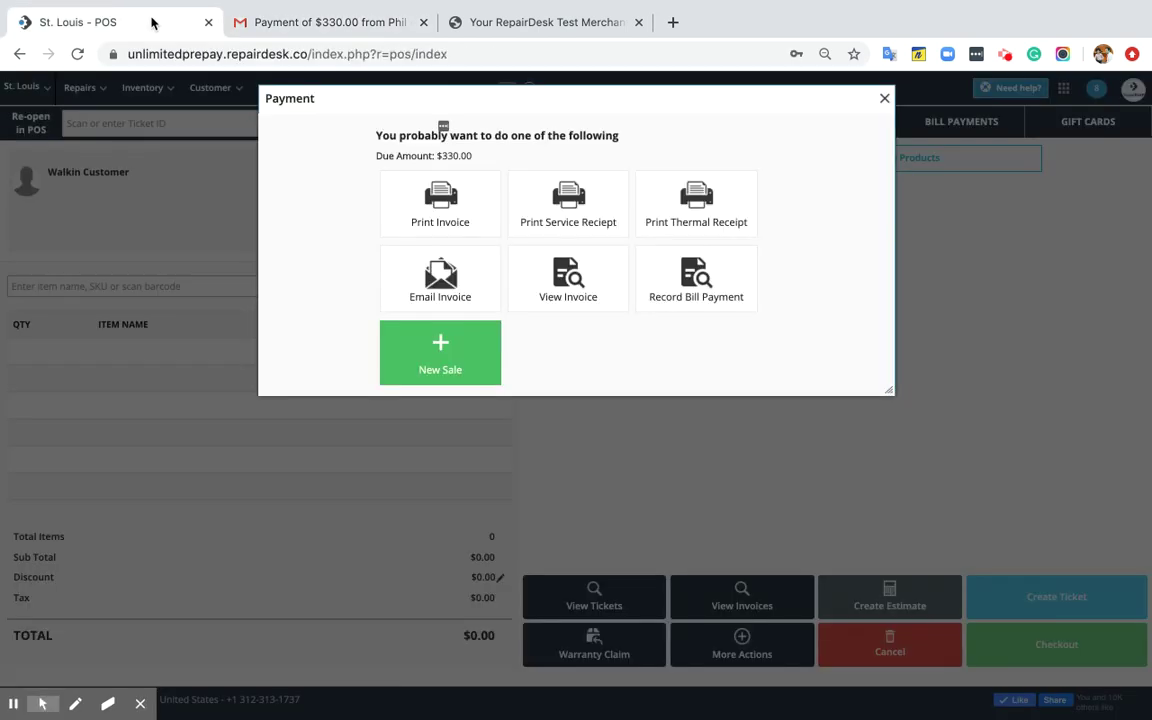
- Close the Payment dialog and go to Repairs > Manage Invoices to see invoices 74 and 73
{"action": "left_click", "coordinate": [884, 98]}
{"action": "mouse_move", "coordinate": [80, 88]}
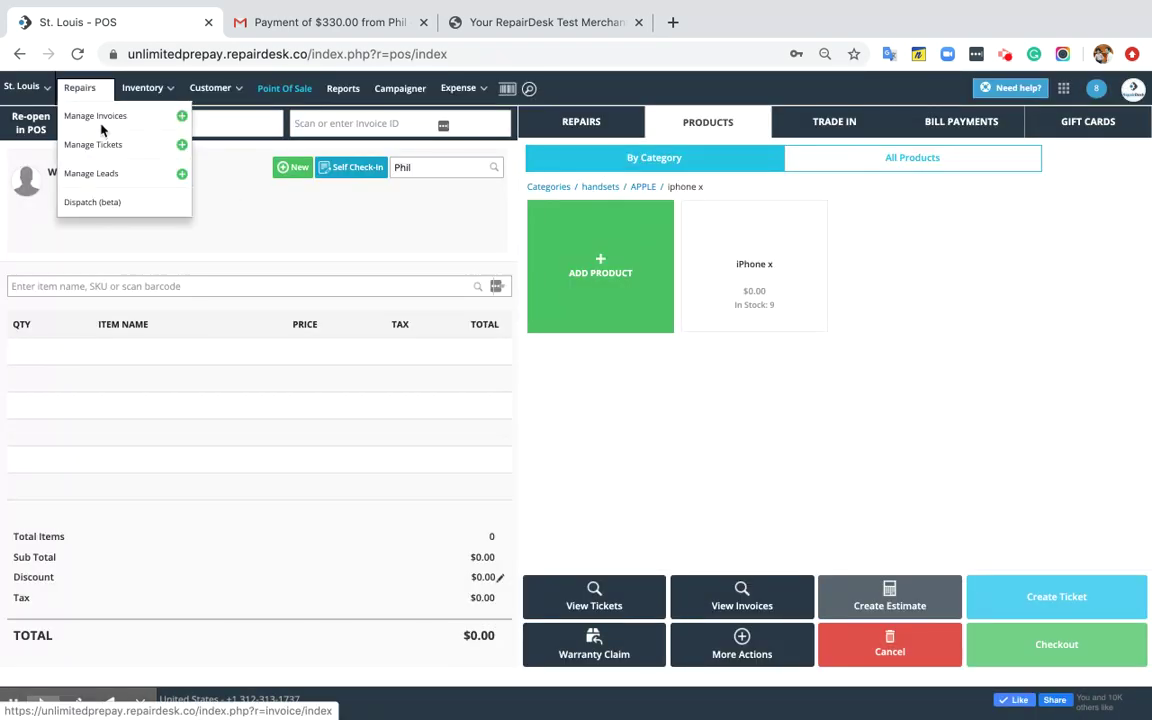
{"action": "left_click", "coordinate": [101, 119]}
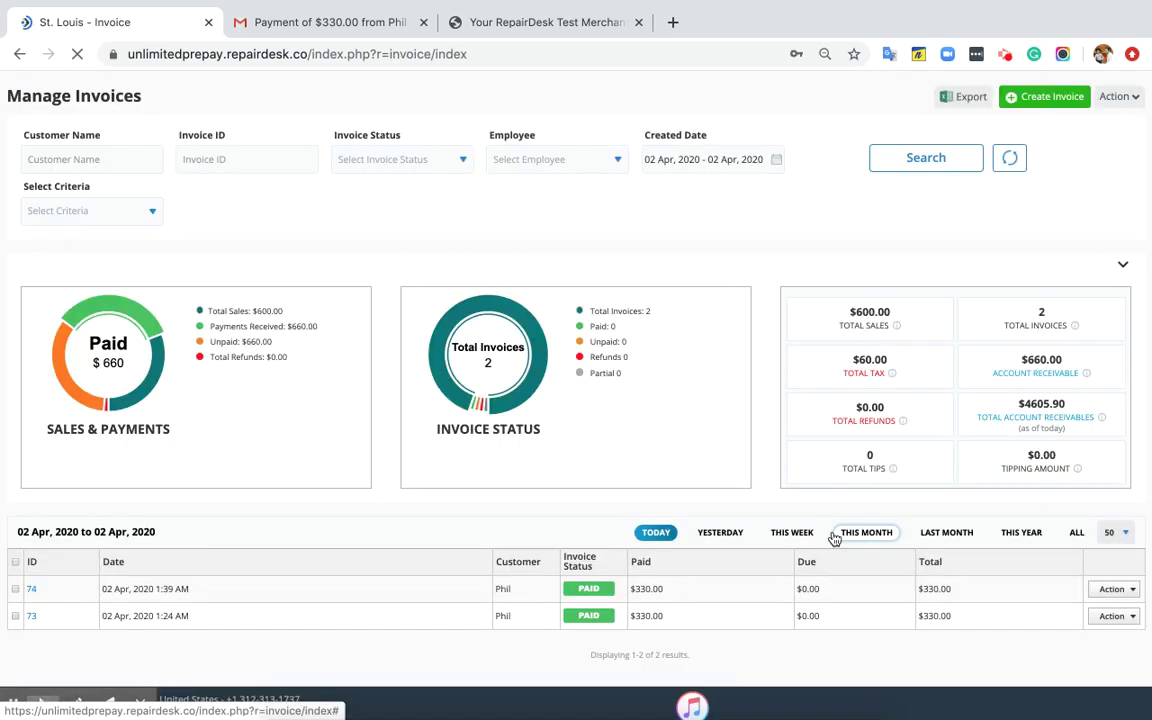
- Filter the invoice list to this month, 01–30 Apr 2020, showing the customer's invoices as Paid
{"action": "left_click", "coordinate": [794, 533]}
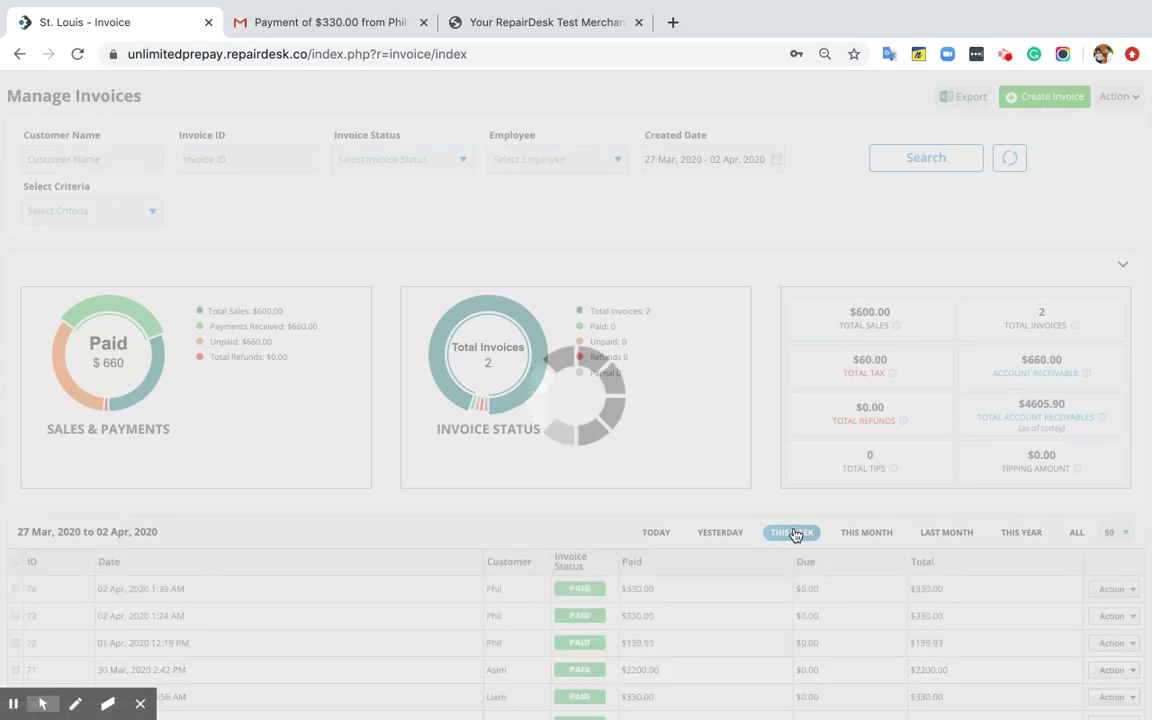
{"action": "scroll", "coordinate": [796, 533], "scroll_direction": "down", "scroll_amount": 1}
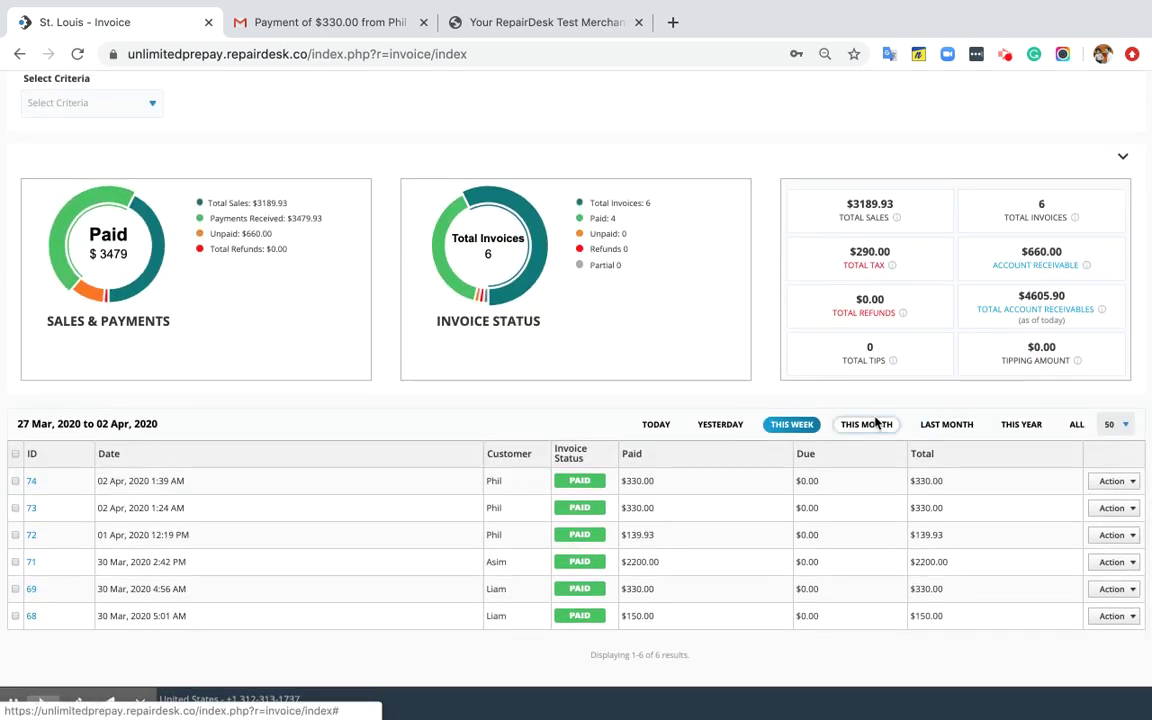
{"action": "left_click", "coordinate": [874, 424]}
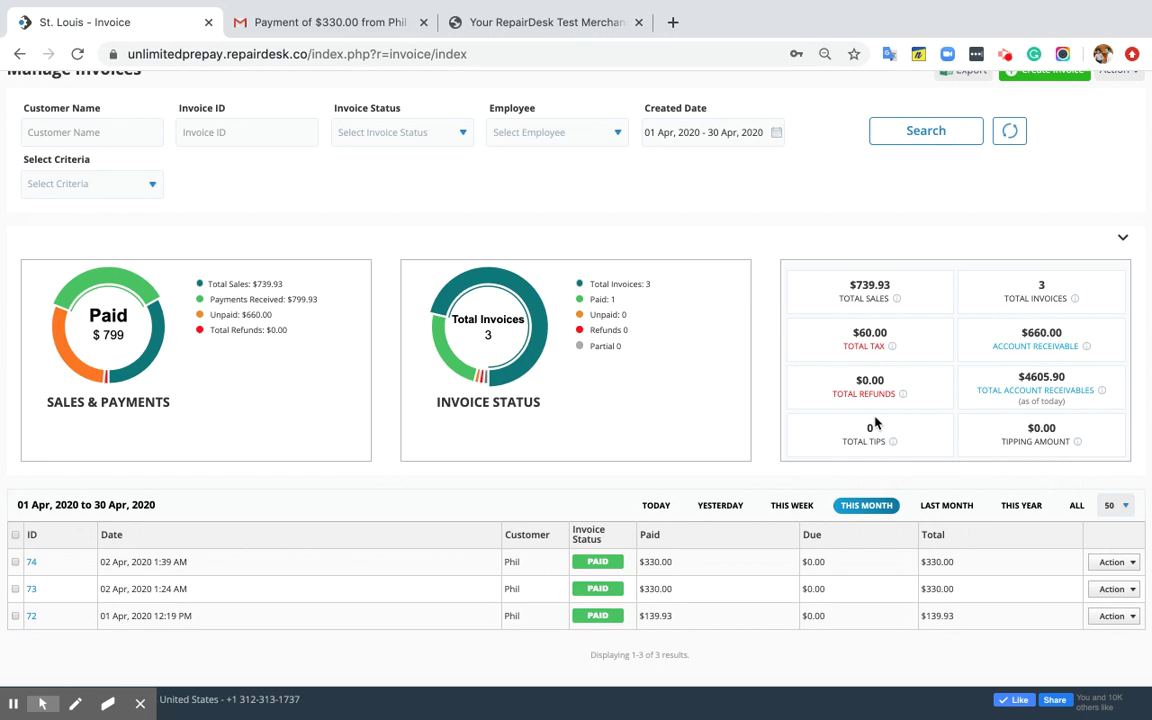
- Start emailing invoice 74 from its Action menu using Email Invoice
{"action": "left_click", "coordinate": [1120, 562]}
{"action": "scroll", "coordinate": [1131, 570], "scroll_direction": "down", "scroll_amount": 2}
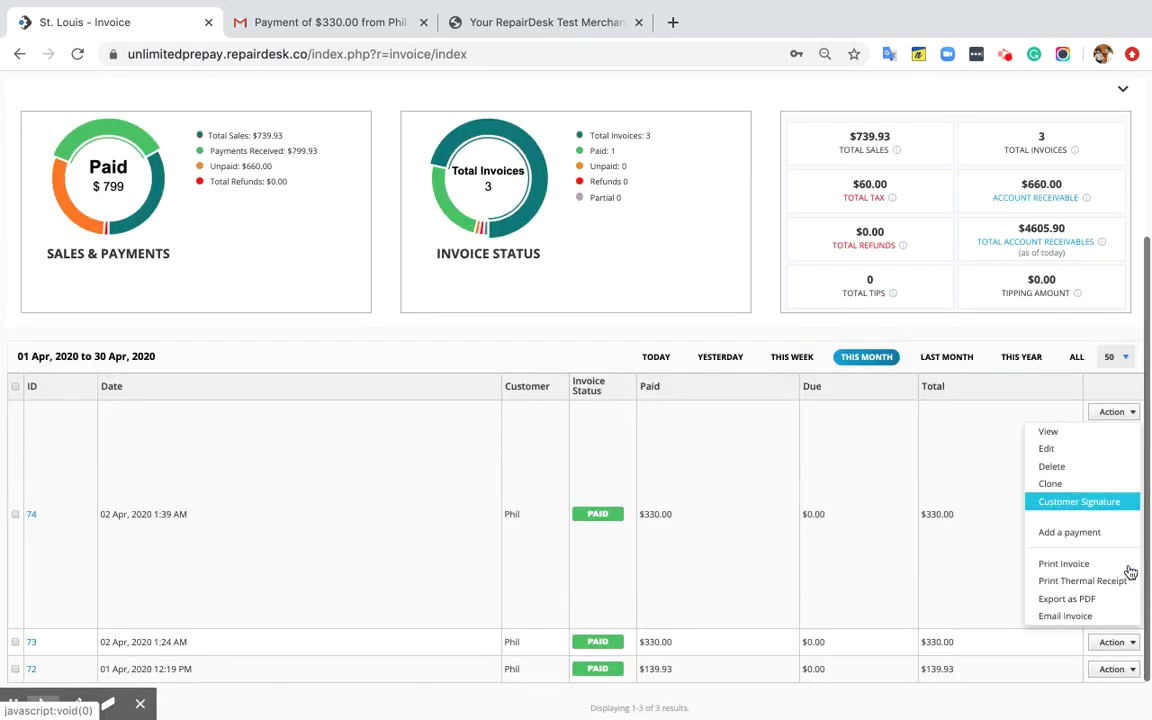
{"action": "left_click", "coordinate": [1068, 610]}
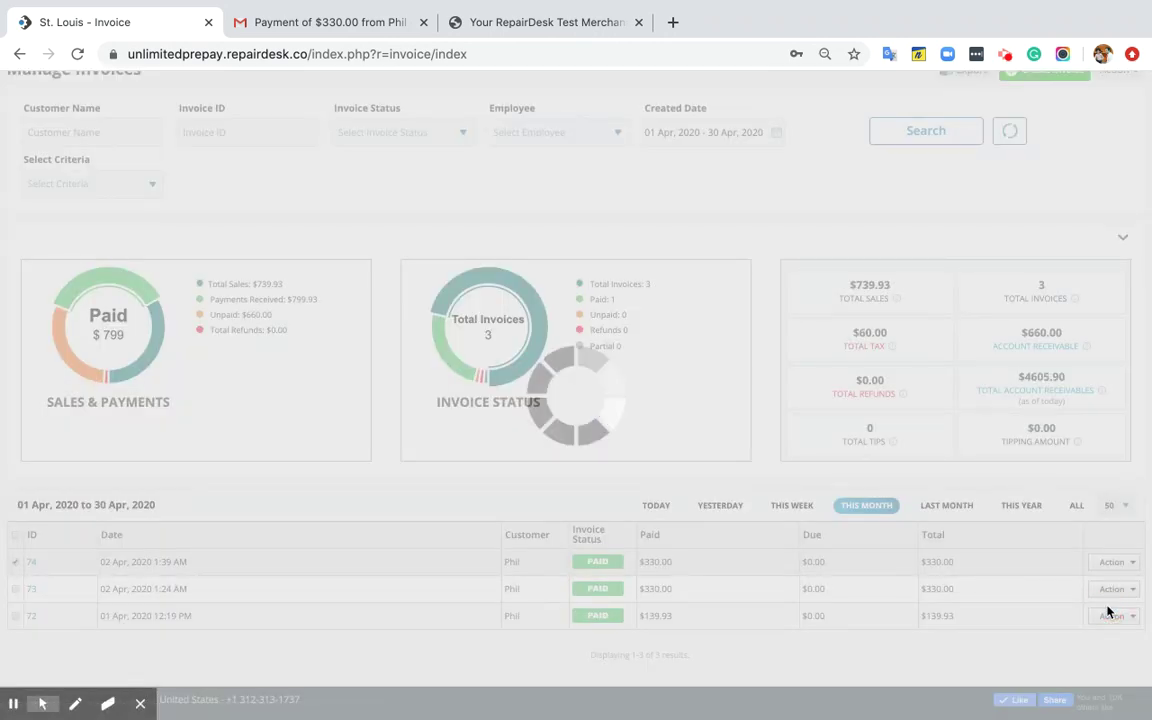